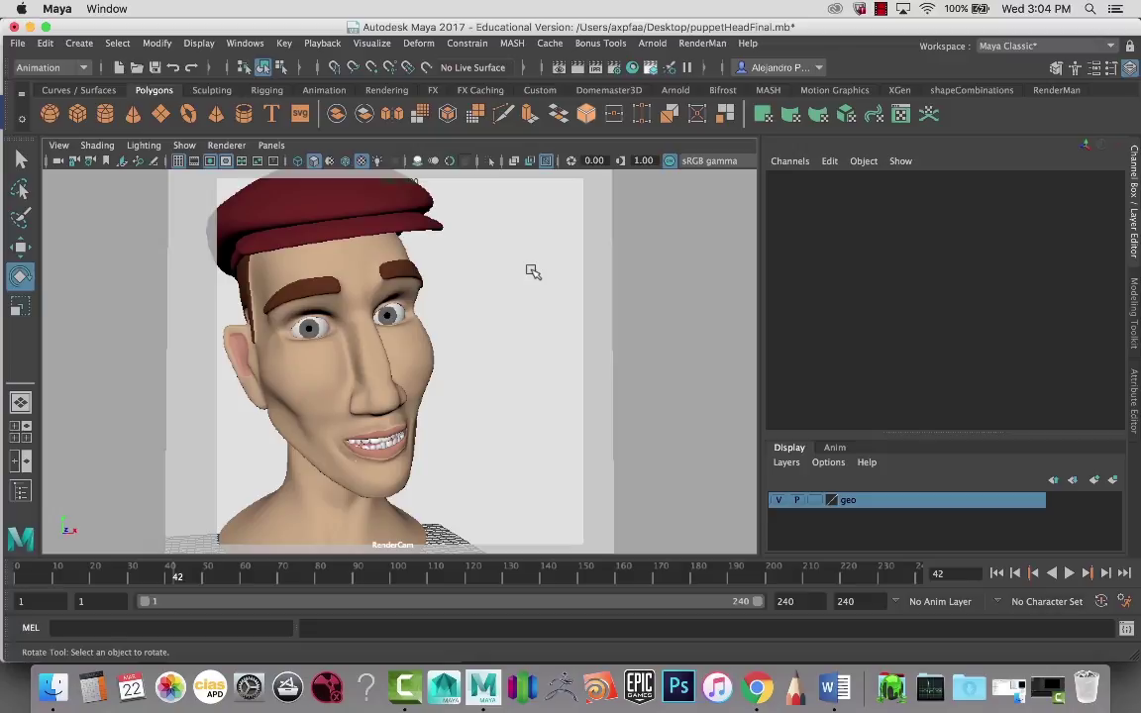
Examine the backdrop plane and the rectangular area lights placed around the character head in the perspective view
{"action": "left_click", "coordinate": [575, 273]}
{"action": "key", "text": "space"}
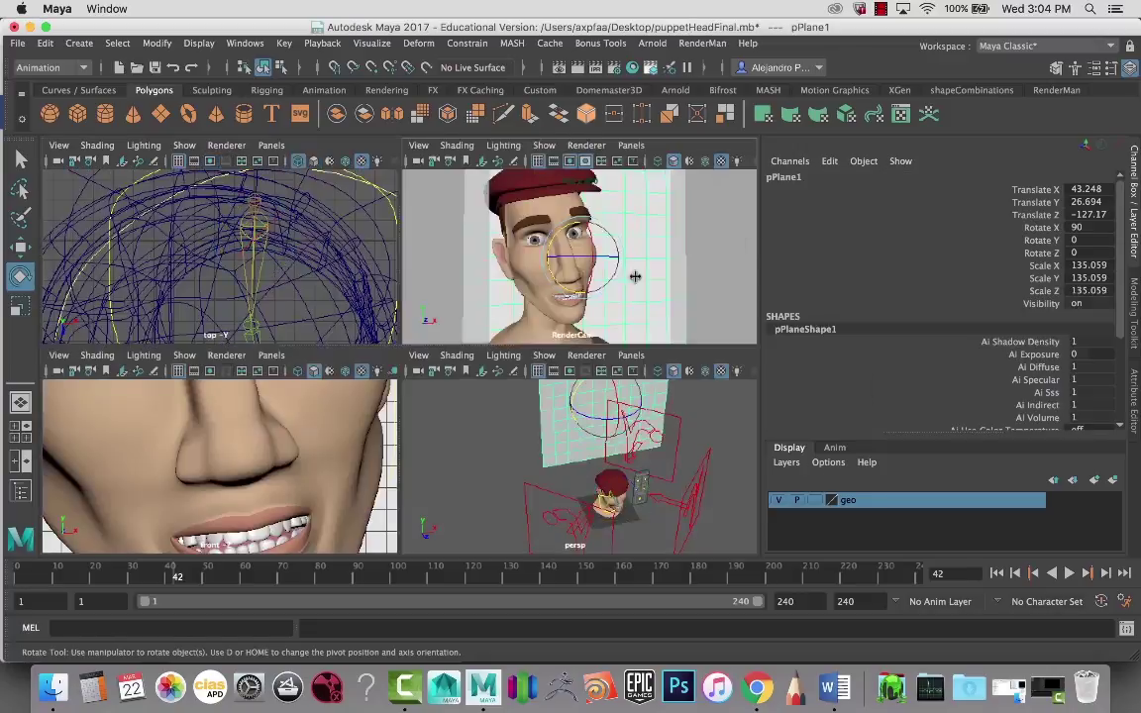
{"action": "left_click", "coordinate": [708, 274]}
{"action": "key", "text": "space"}
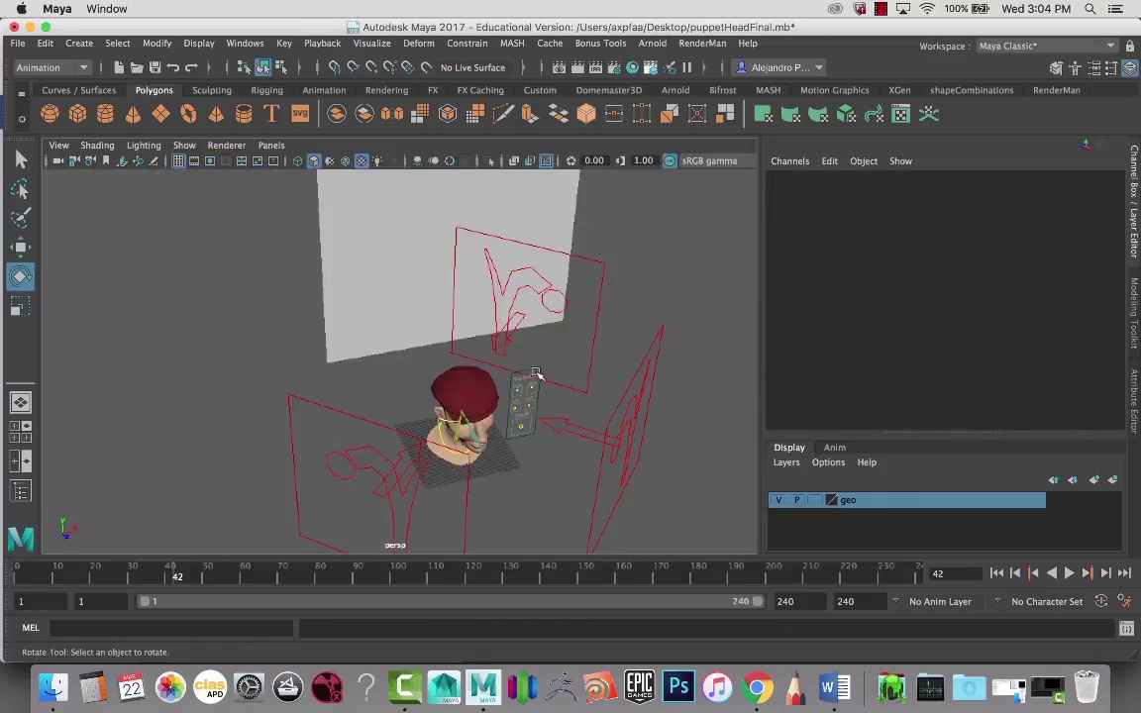
{"action": "left_click_drag", "start_coordinate": [485, 336], "coordinate": [499, 479], "text": "alt"}
{"action": "left_click", "coordinate": [634, 365]}
{"action": "left_click", "coordinate": [630, 452]}
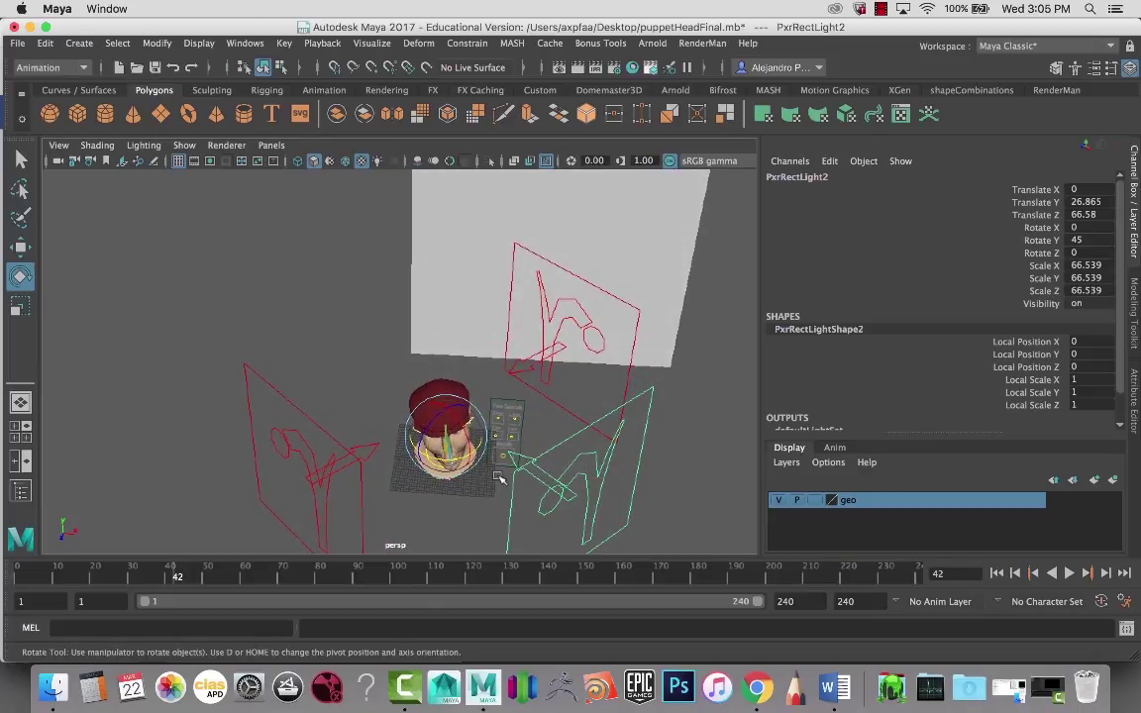
{"action": "left_click", "coordinate": [277, 436]}
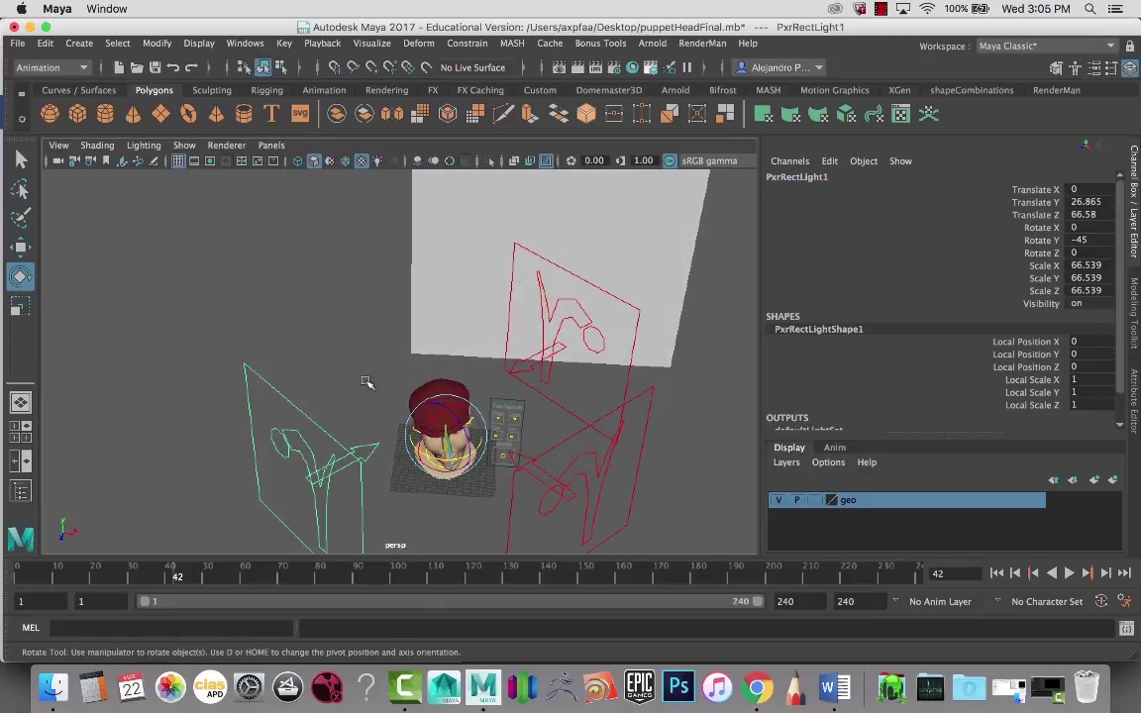
{"action": "mouse_move", "coordinate": [270, 349]}
{"action": "left_mouse_down", "text": "alt"}
{"action": "mouse_move", "coordinate": [293, 349]}
{"action": "mouse_move", "coordinate": [279, 335]}
{"action": "mouse_move", "coordinate": [274, 363]}
{"action": "left_mouse_up", "text": "alt"}
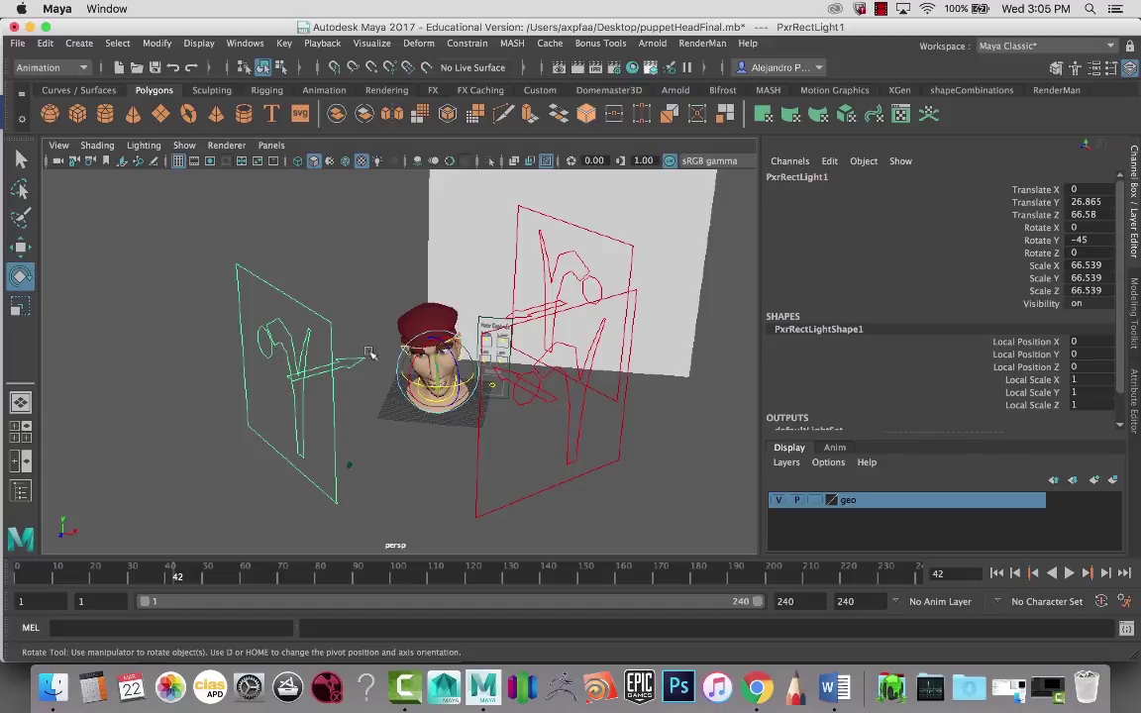
{"action": "left_click_drag", "start_coordinate": [374, 357], "coordinate": [373, 348], "text": "alt"}
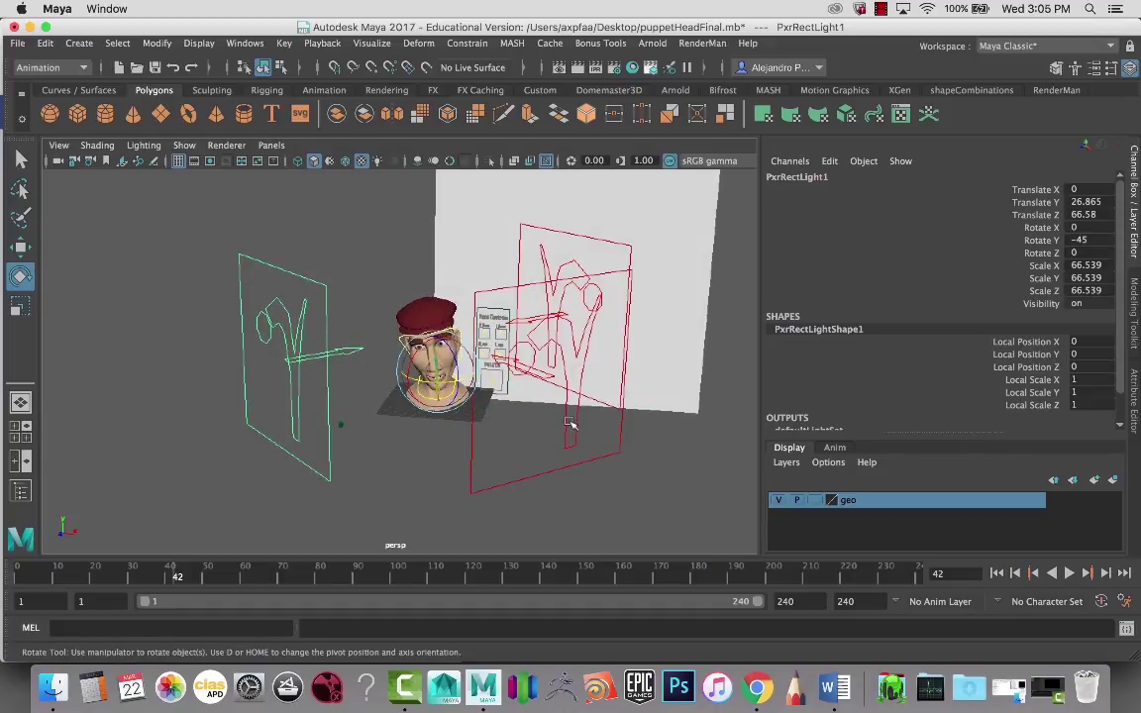
{"action": "left_click_drag", "start_coordinate": [374, 179], "coordinate": [423, 247], "text": "alt"}
Render the current frame through the RenderCam view with RenderMan and minimize the render window after reviewing it
{"action": "key", "text": "space"}
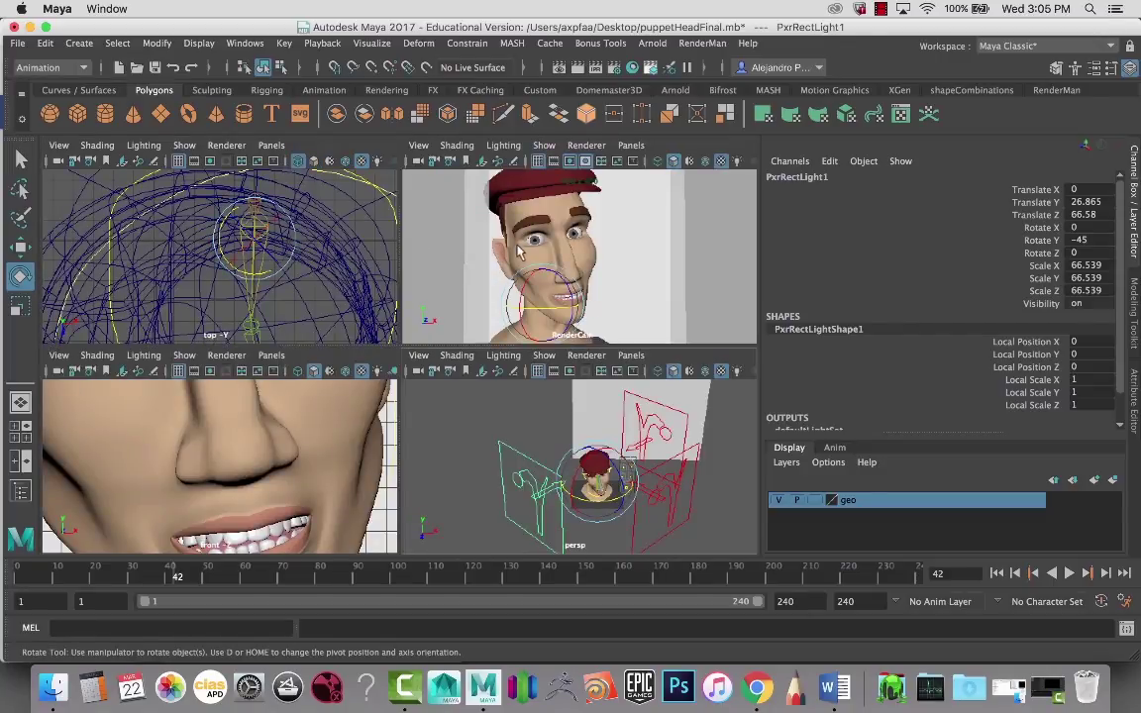
{"action": "key", "text": "space"}
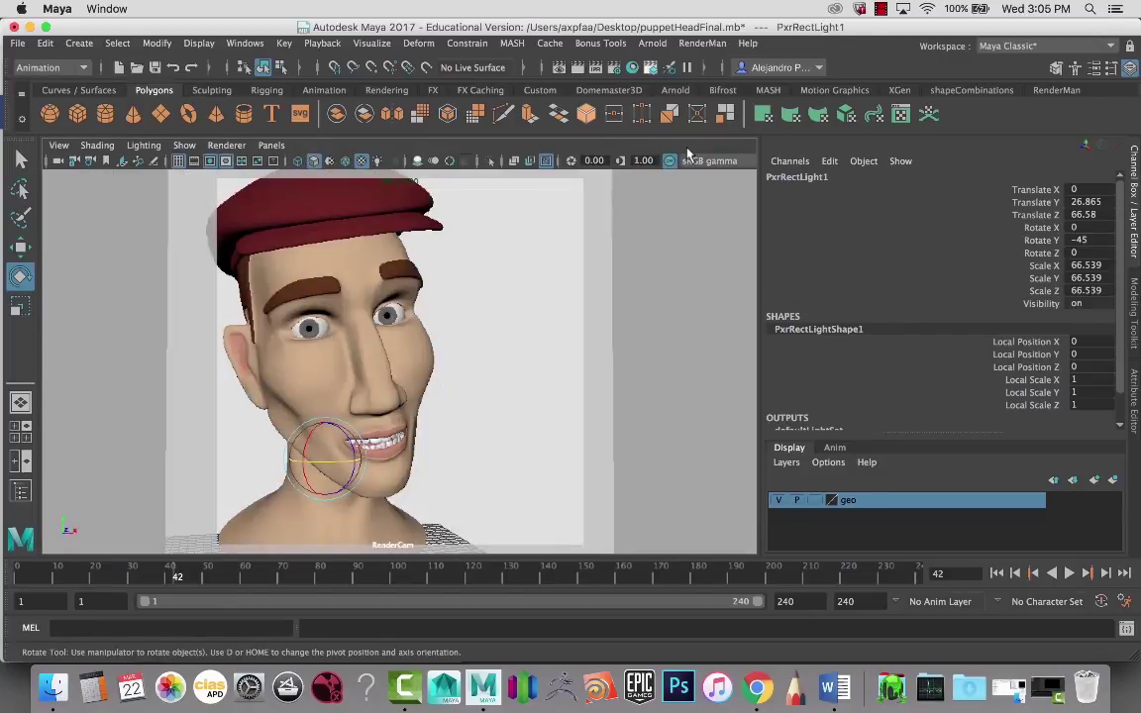
{"action": "left_click", "coordinate": [575, 70]}
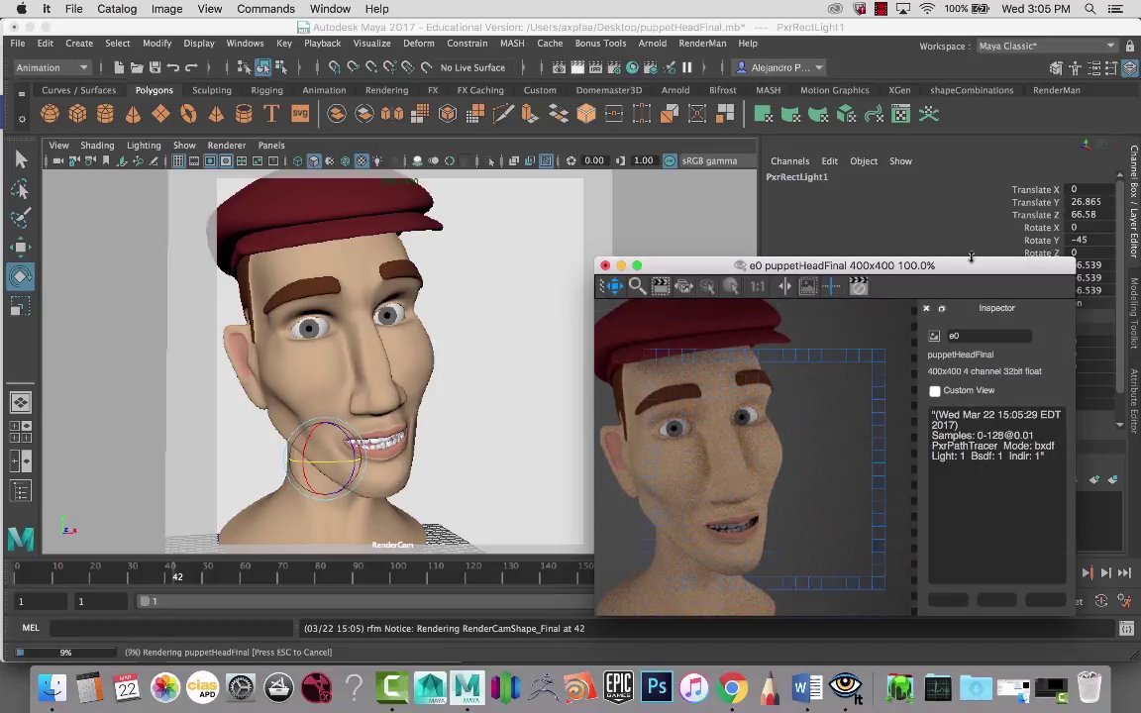
{"action": "left_click_drag", "start_coordinate": [971, 260], "coordinate": [789, 159]}
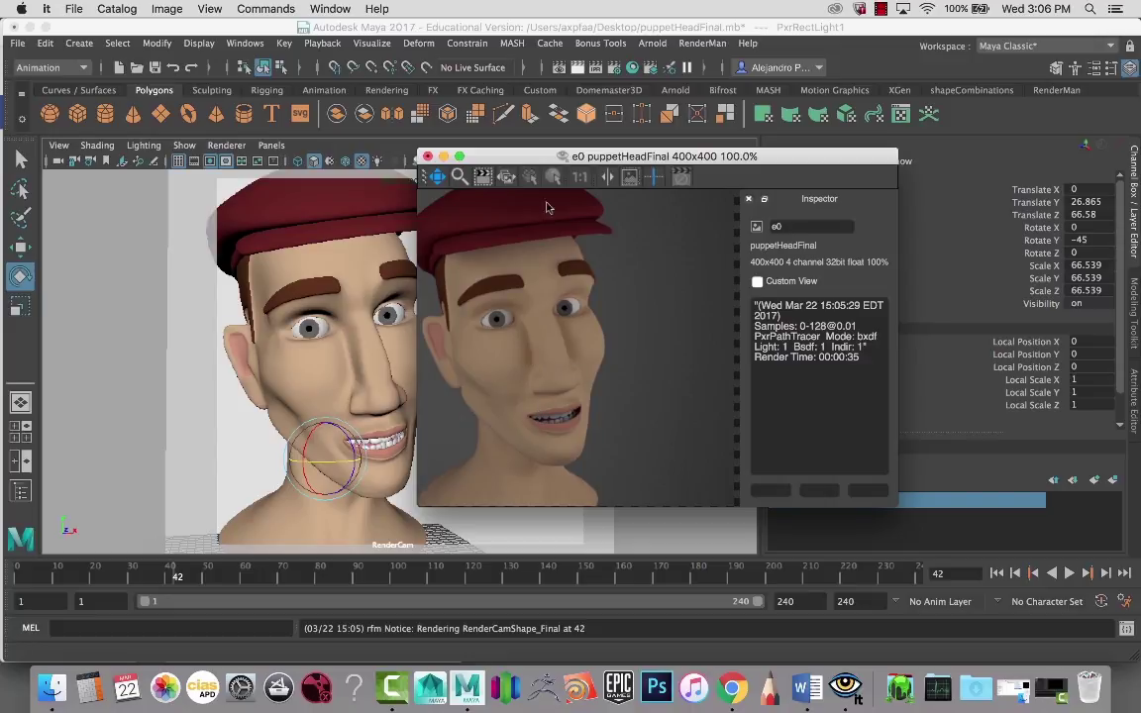
{"action": "left_click", "coordinate": [444, 158]}
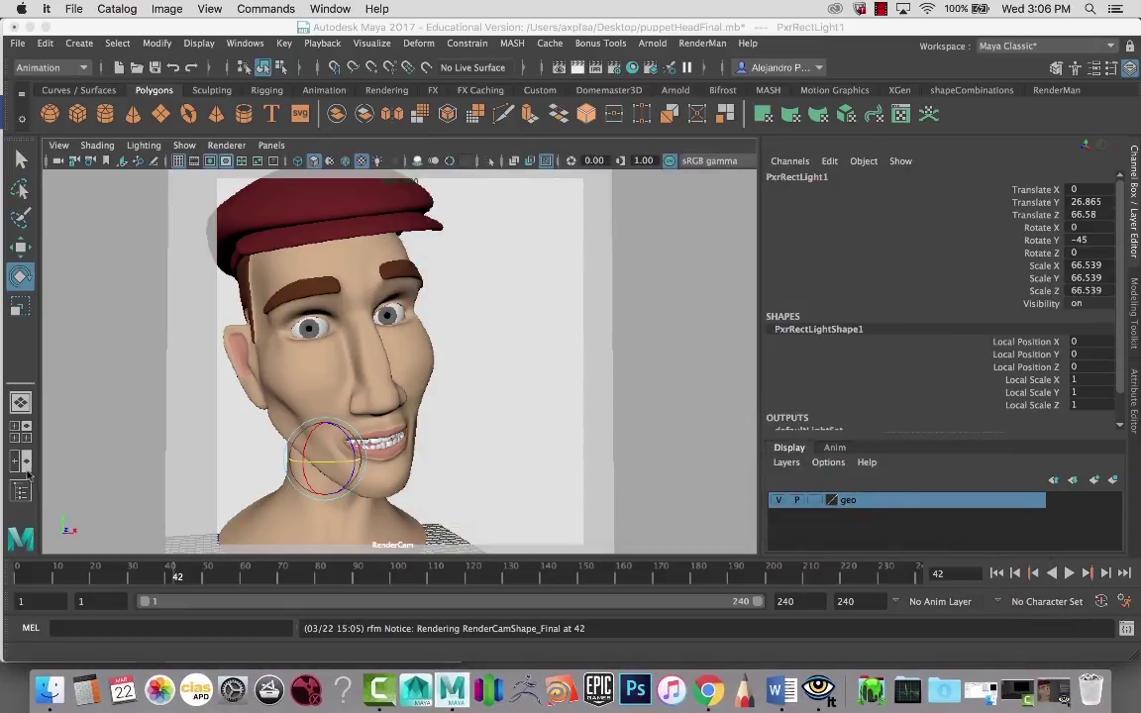
Show the Outliner beside the four-view layout and rename PxrRectLight1 as fillLight
{"action": "left_click", "coordinate": [21, 491]}
{"action": "key", "text": "space"}
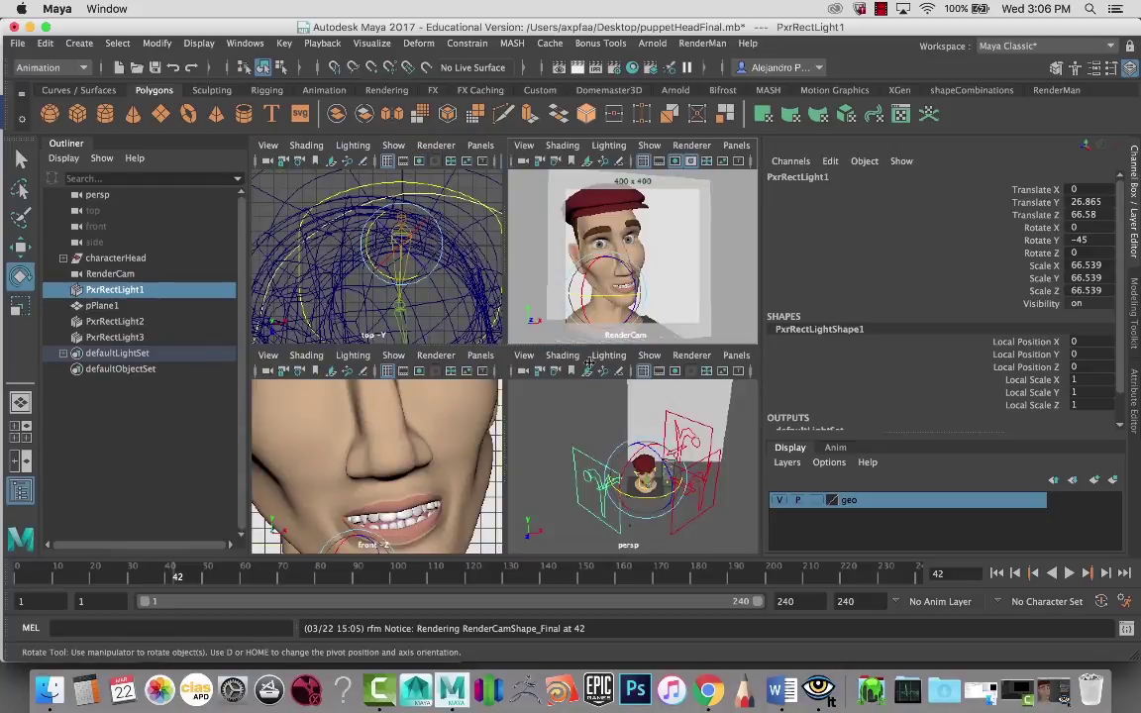
{"action": "double_click", "coordinate": [116, 289]}
{"action": "type", "text": "fill"}
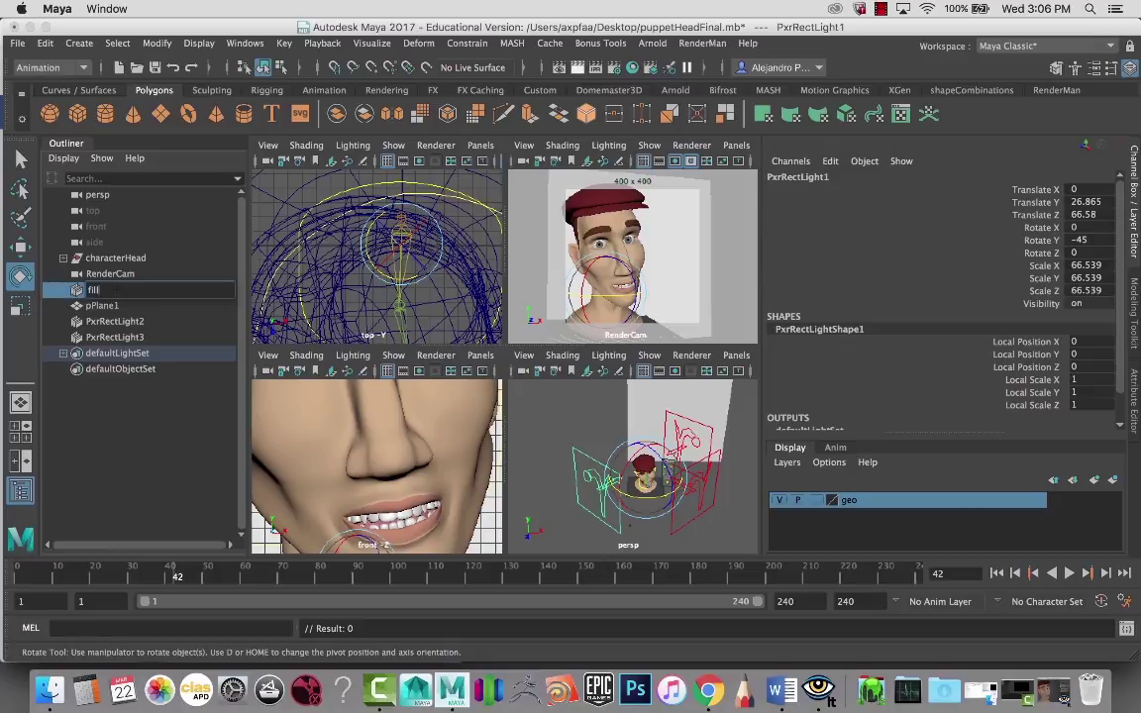
{"action": "type", "text": "Light"}
{"action": "key", "text": "Return"}
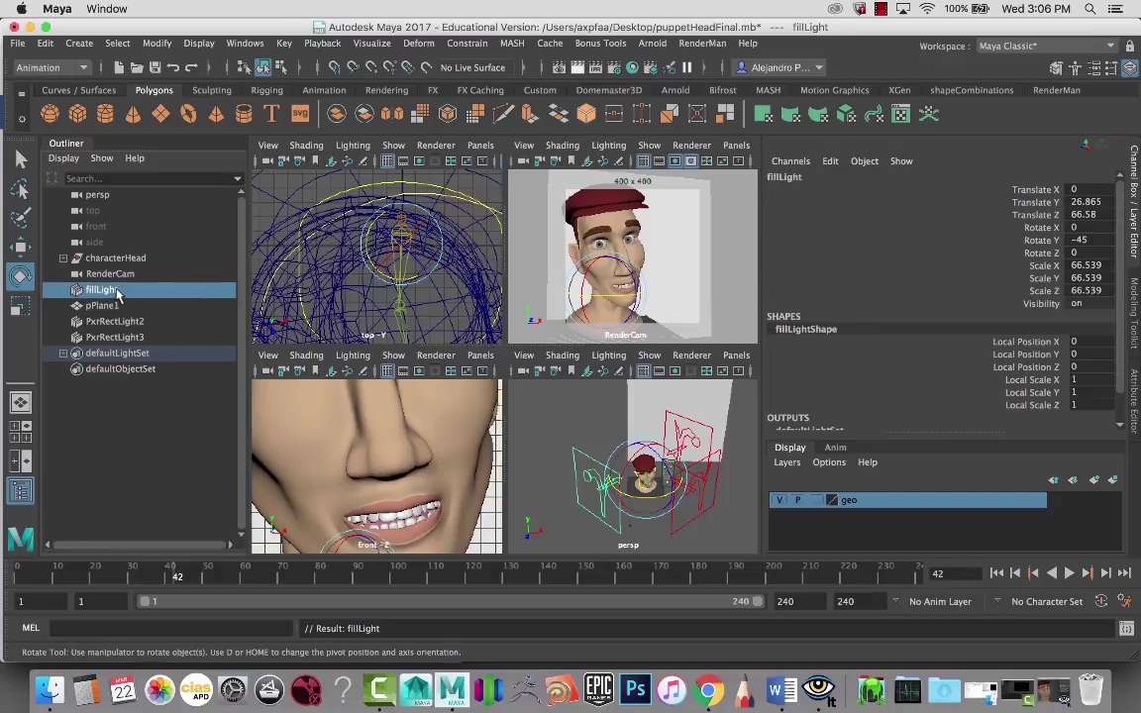
Rename the rectangular light PxrRectLight2 as KeyLight
{"action": "left_click", "coordinate": [128, 322]}
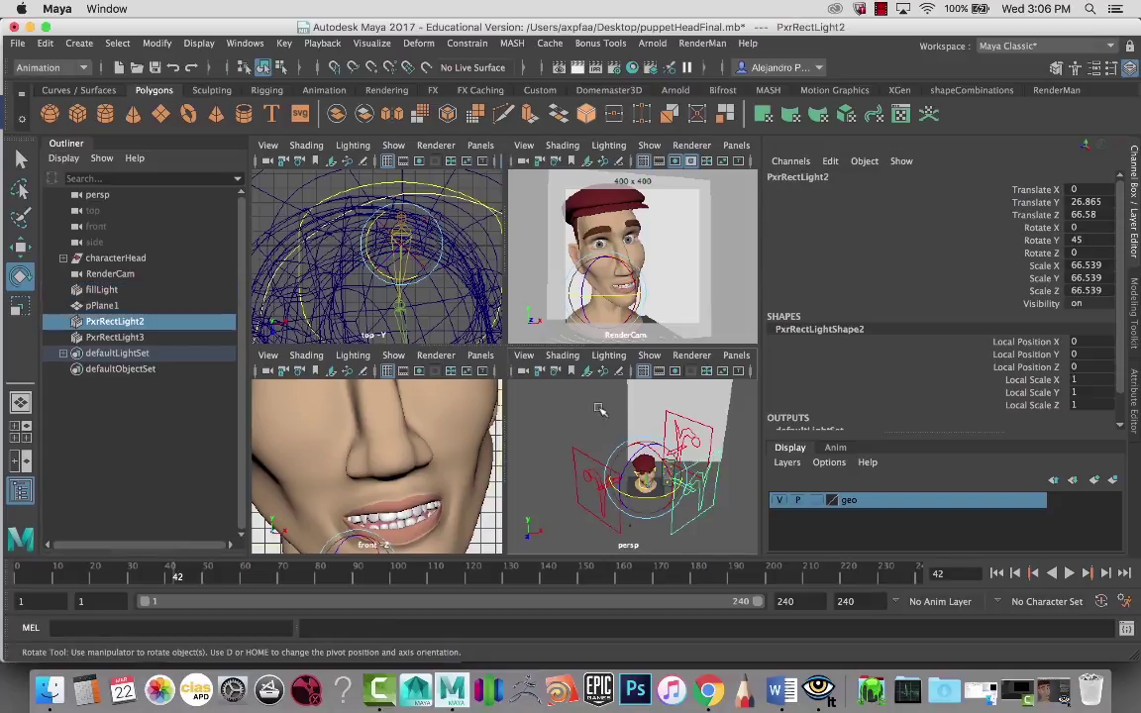
{"action": "double_click", "coordinate": [129, 325]}
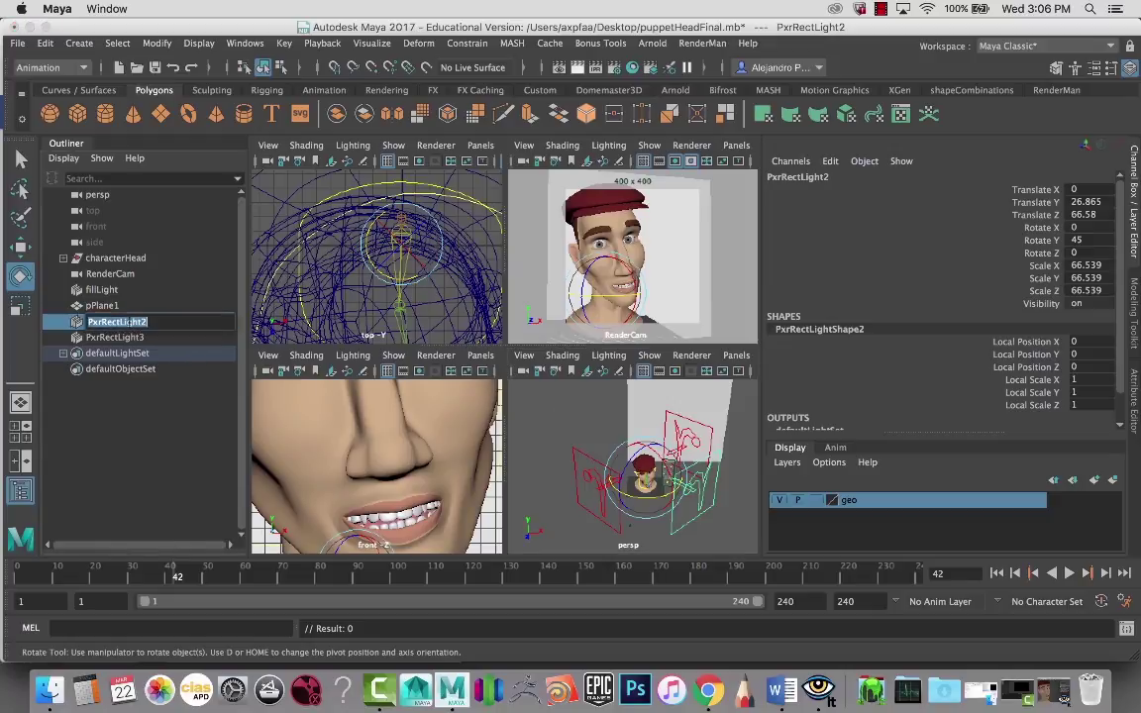
{"action": "type", "text": "KeyL"}
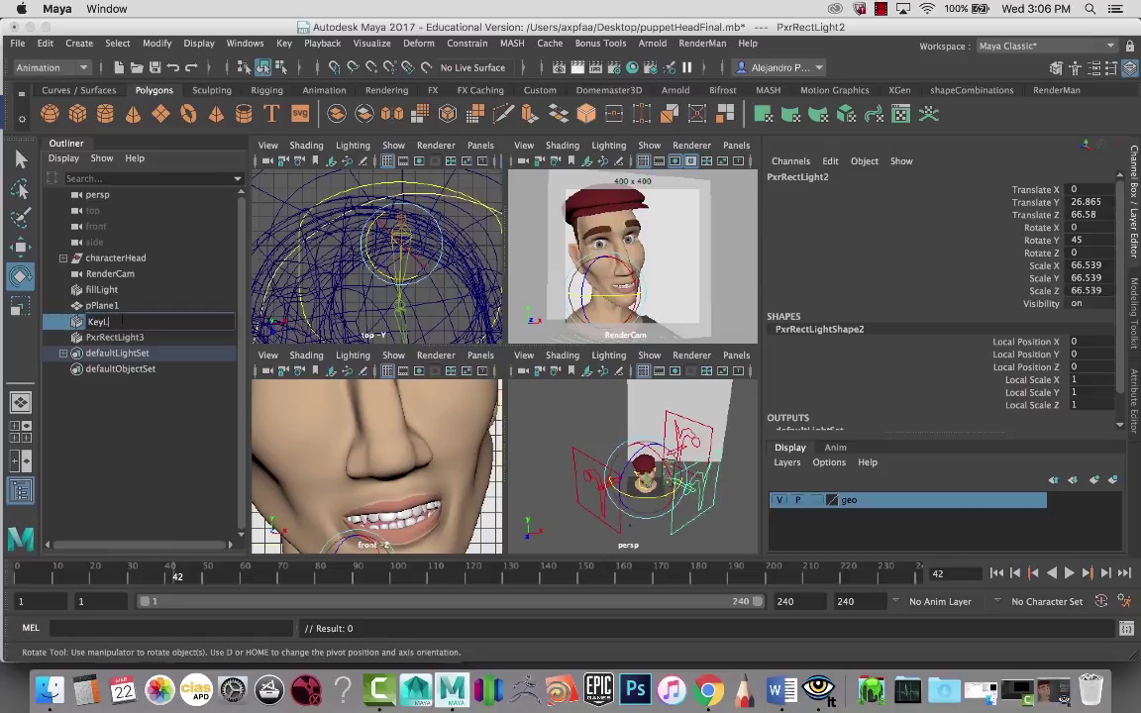
{"action": "type", "text": "ight"}
{"action": "key", "text": "Return"}
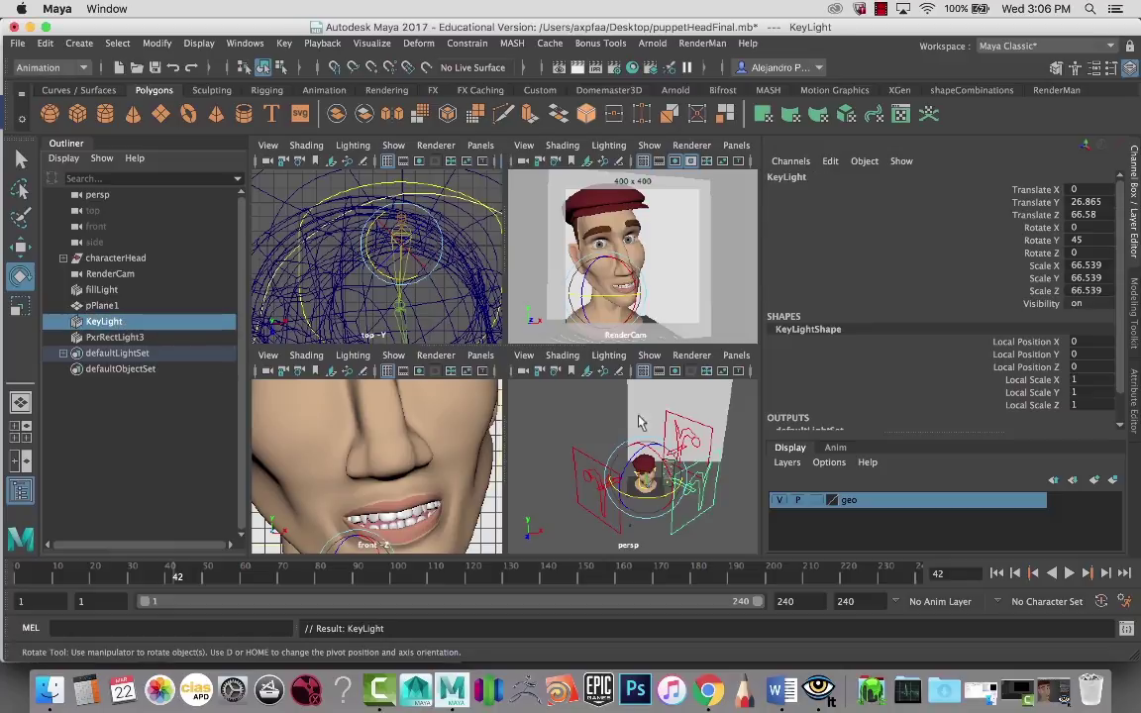
Rename the rectangular light PxrRectLight3 behind the head as RimLight
{"action": "left_click", "coordinate": [227, 338]}
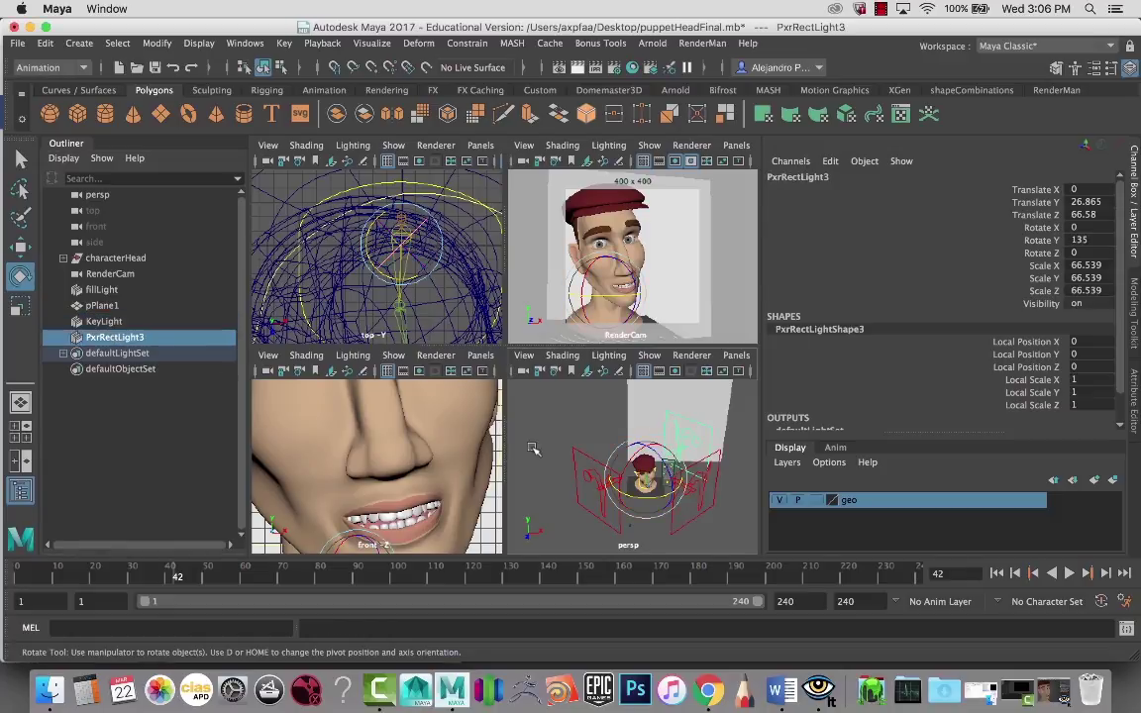
{"action": "double_click", "coordinate": [143, 338]}
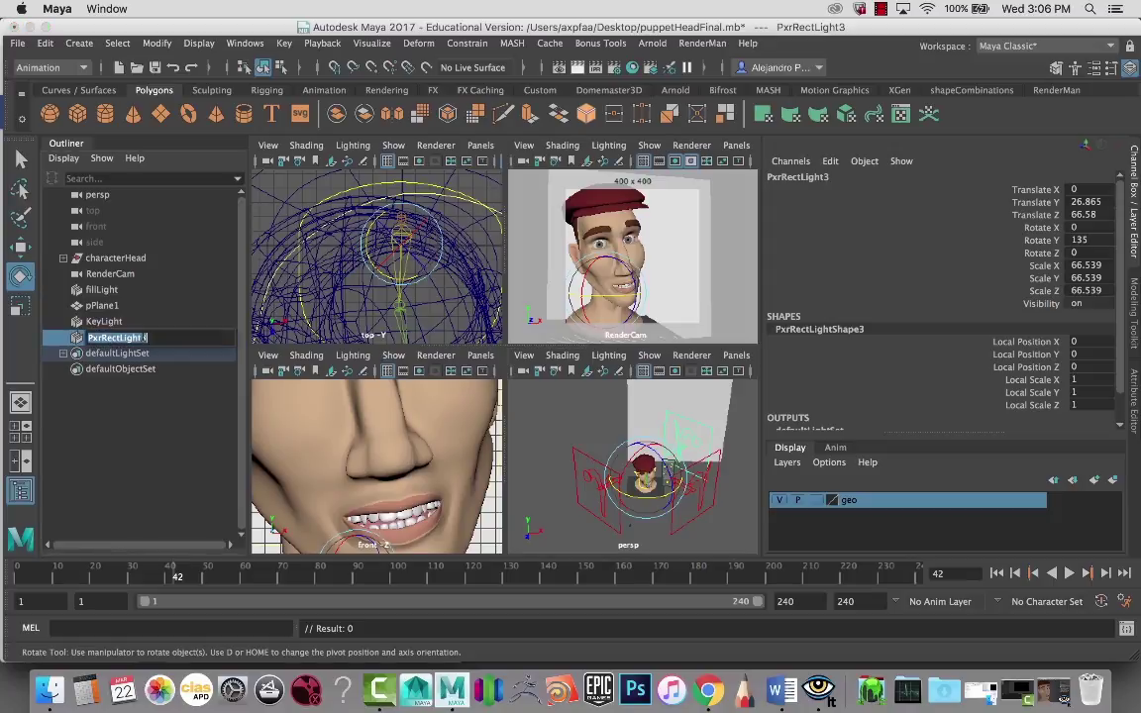
{"action": "type", "text": "Rim"}
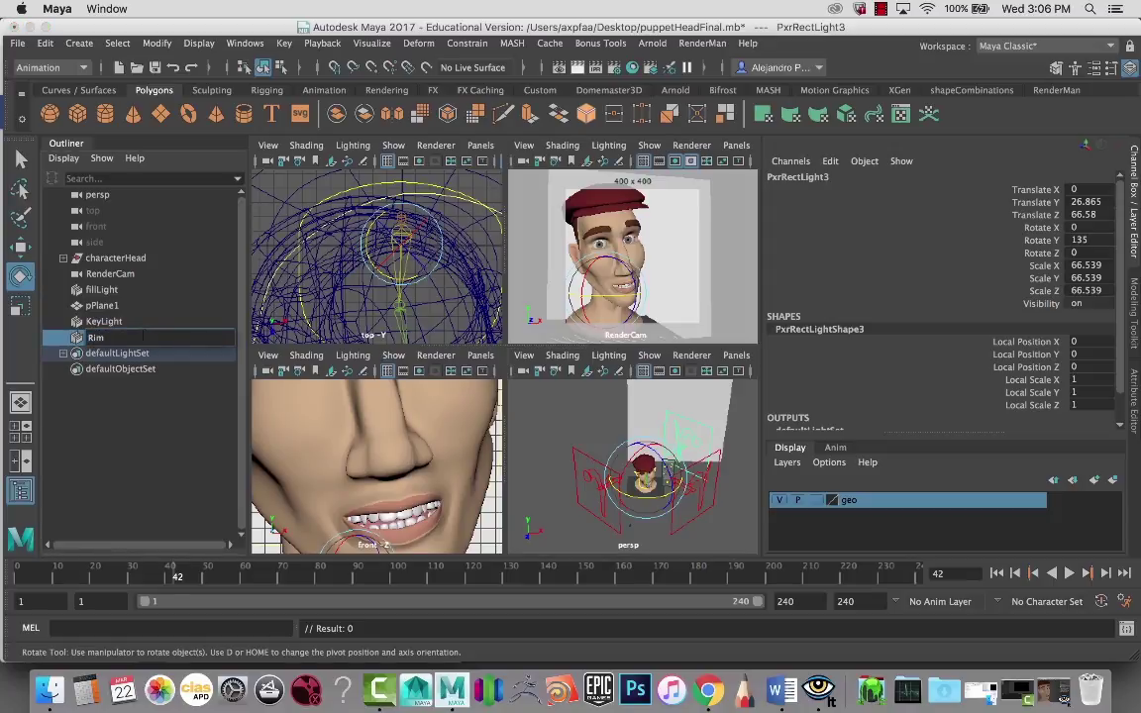
{"action": "type", "text": "Light"}
{"action": "key", "text": "Return"}
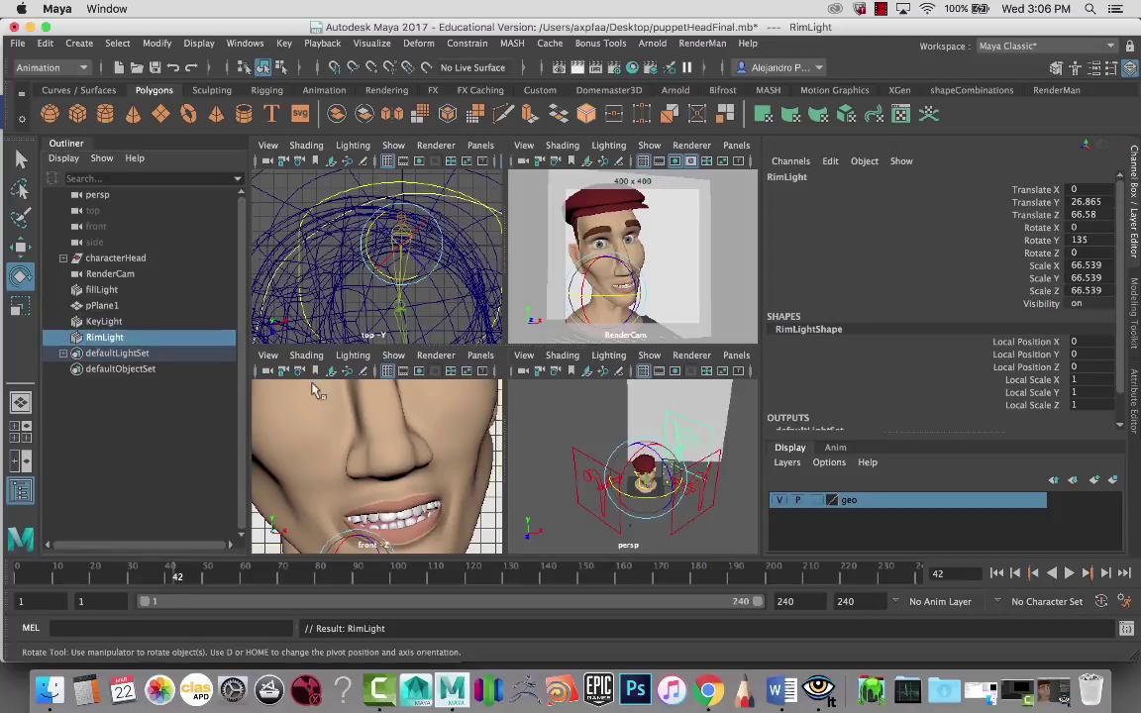
Maximize the RenderCam view, show the light attributes and set the RimLight intensity to 0
{"action": "key", "text": "space"}
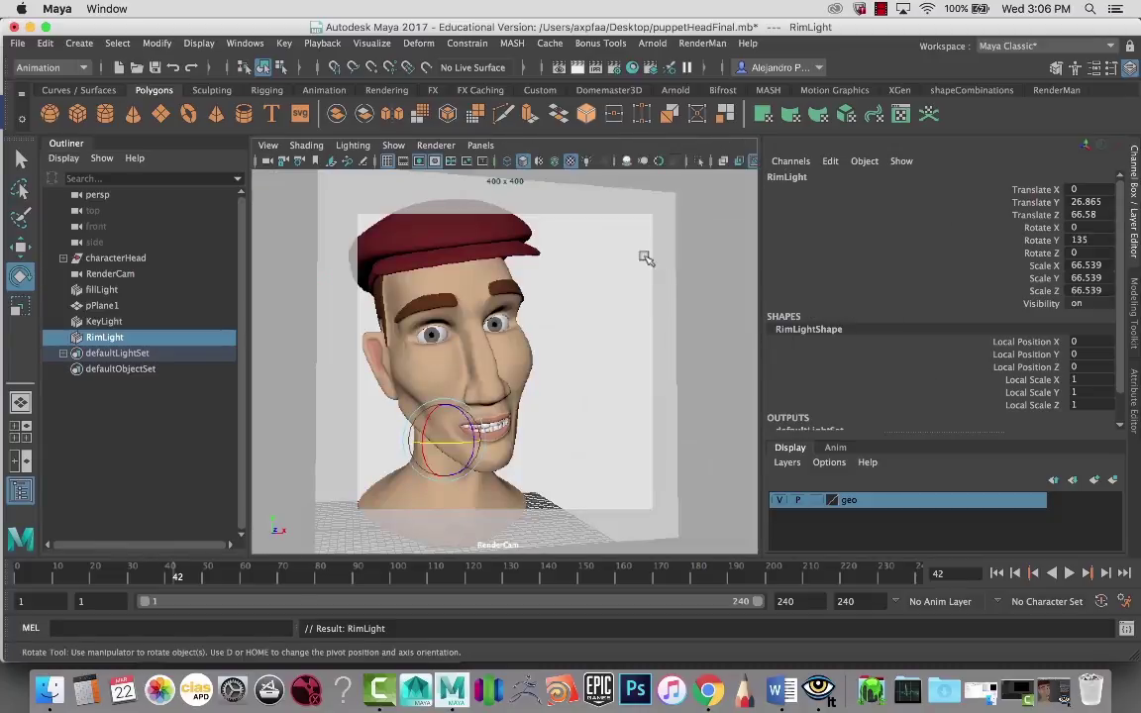
{"action": "left_click", "coordinate": [107, 322]}
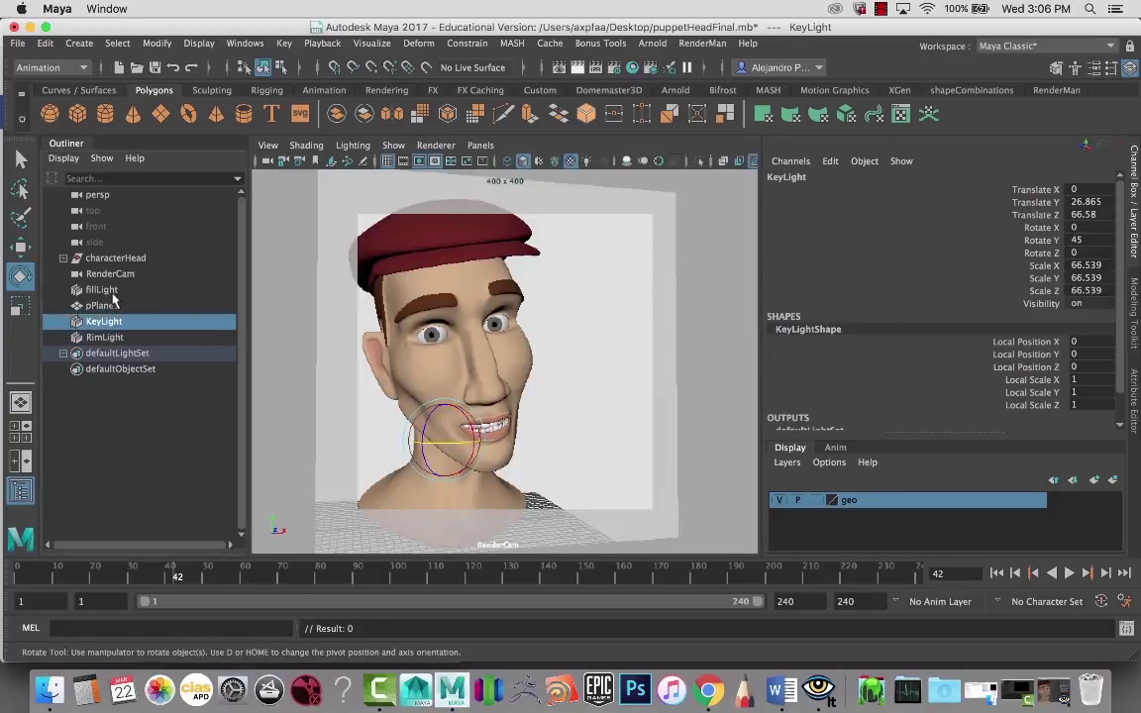
{"action": "key", "text": "ctrl+a"}
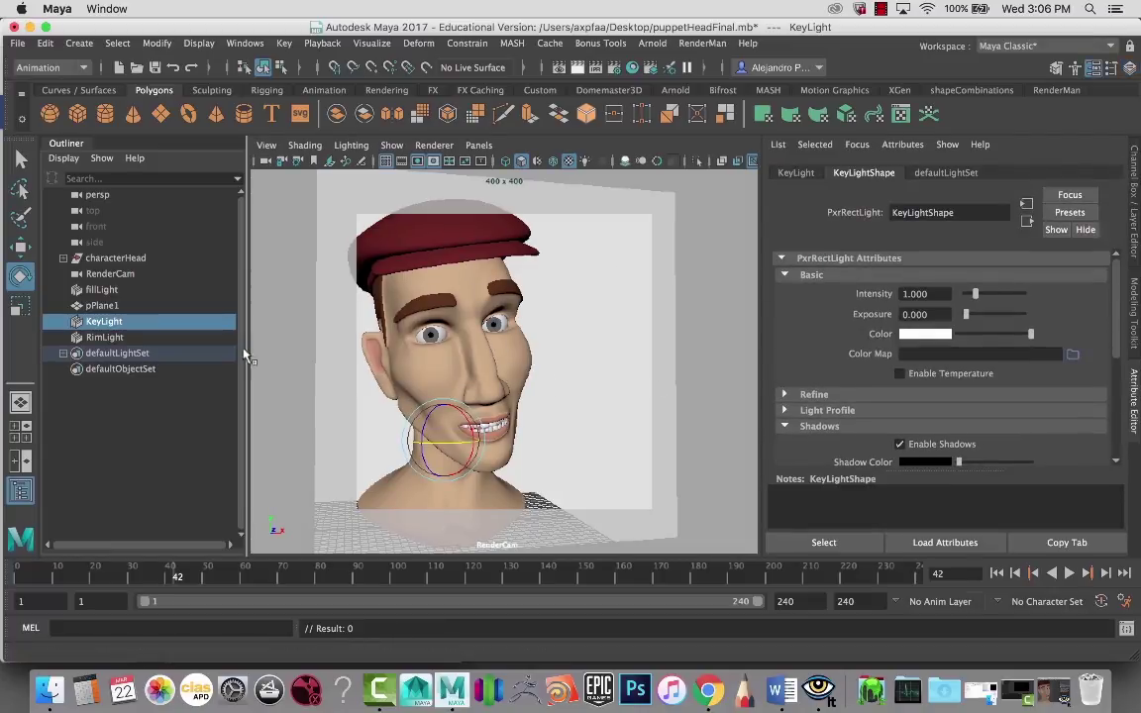
{"action": "left_click", "coordinate": [107, 338]}
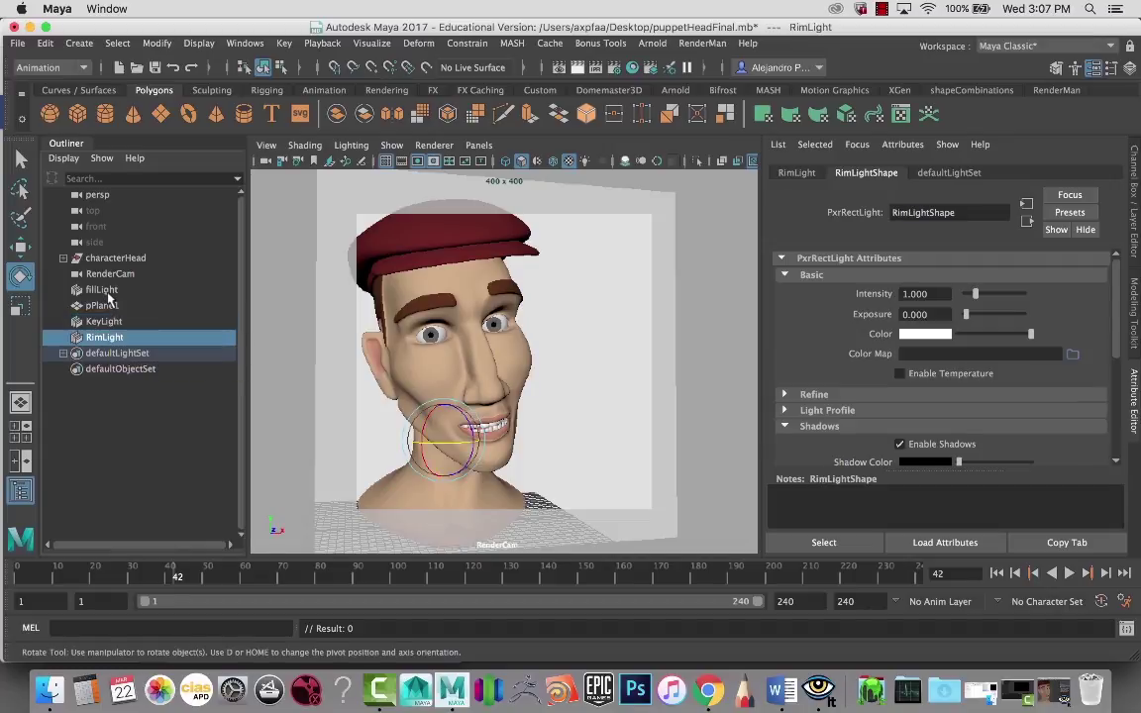
{"action": "left_click", "coordinate": [914, 294]}
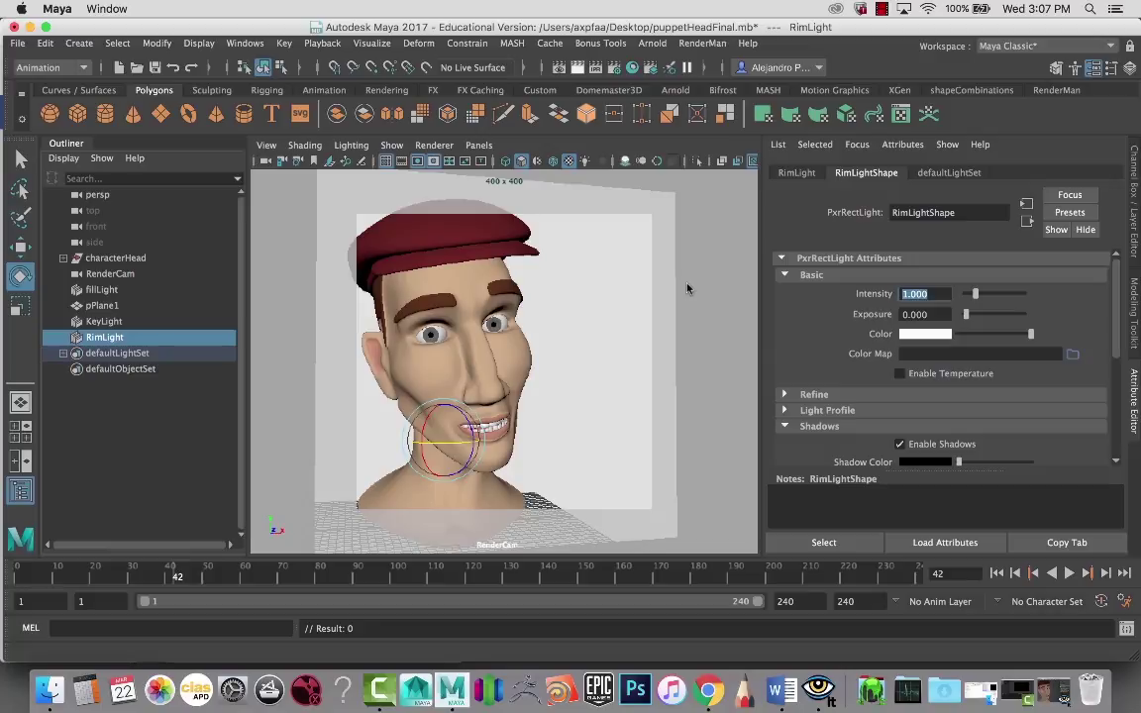
{"action": "type", "text": "0"}
{"action": "key", "text": "Return"}
Set the intensity of fillLight to 0 so that it no longer lights the head
{"action": "left_click", "coordinate": [105, 320]}
{"action": "left_click", "coordinate": [103, 289]}
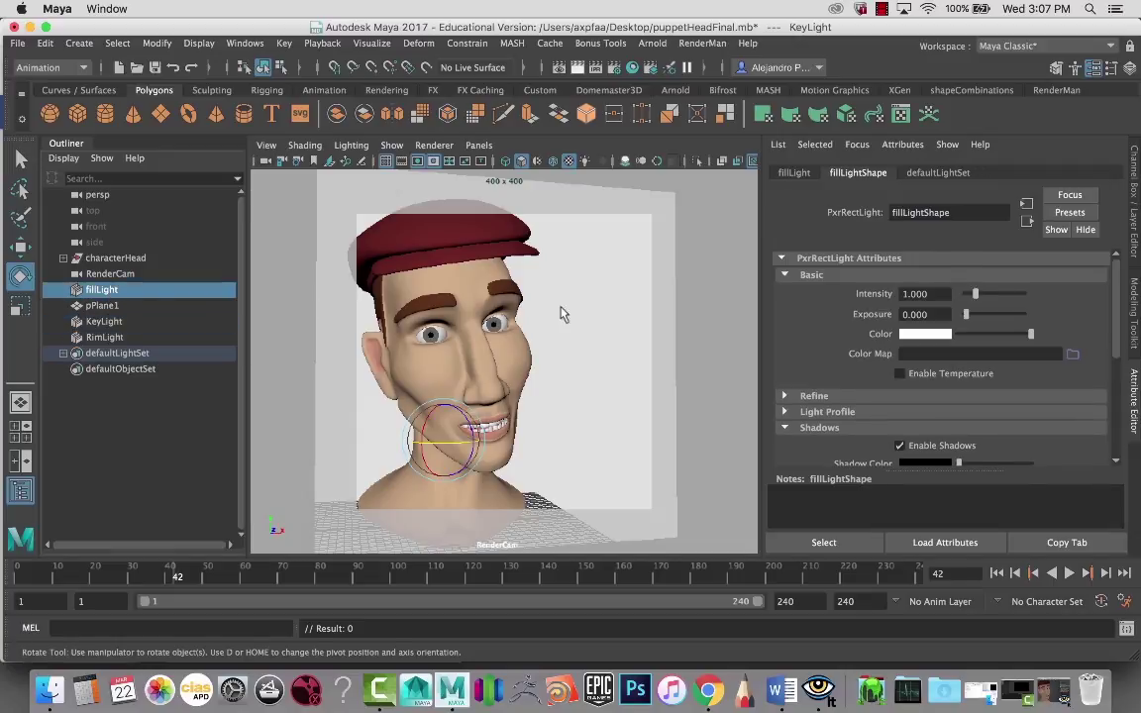
{"action": "left_click", "coordinate": [874, 290]}
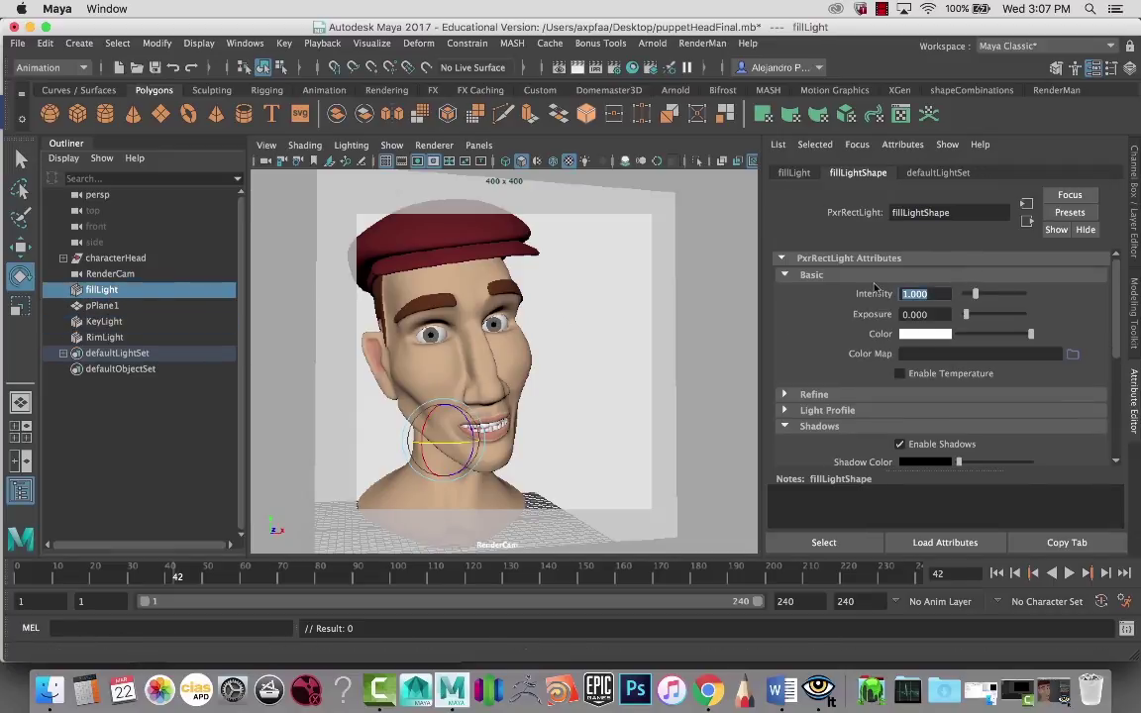
{"action": "type", "text": "0"}
{"action": "key", "text": "Return"}
Render the current frame with only KeyLight active and bring the render window back into view
{"action": "left_click", "coordinate": [92, 322]}
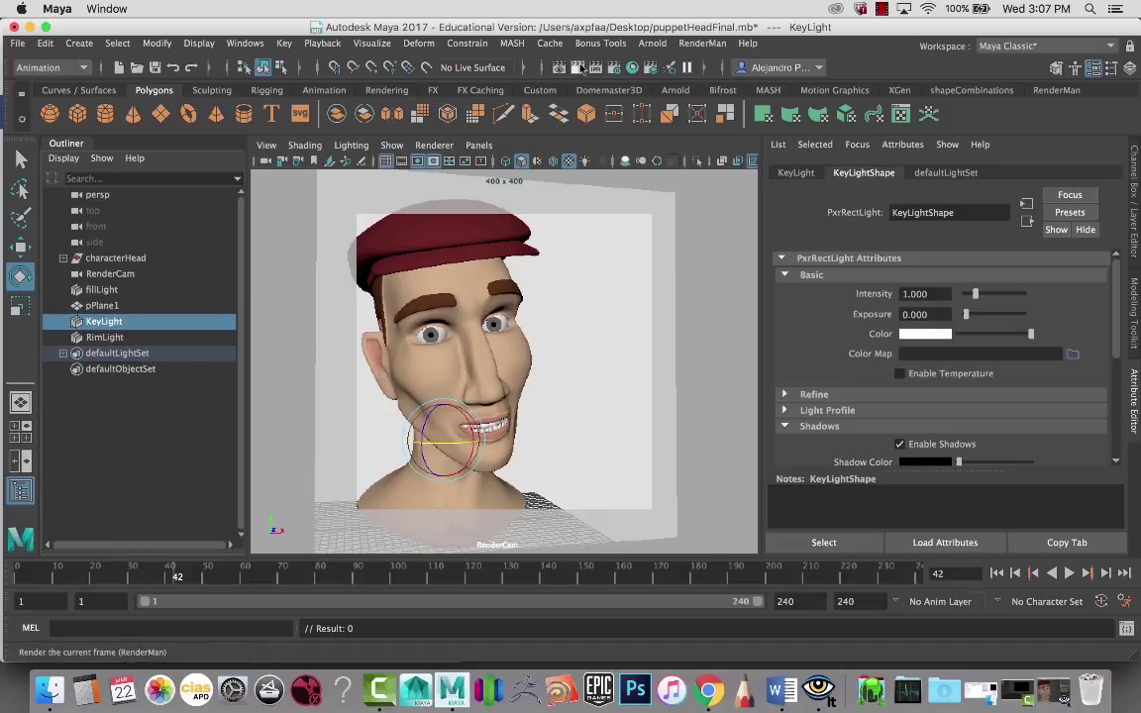
{"action": "left_click", "coordinate": [582, 68]}
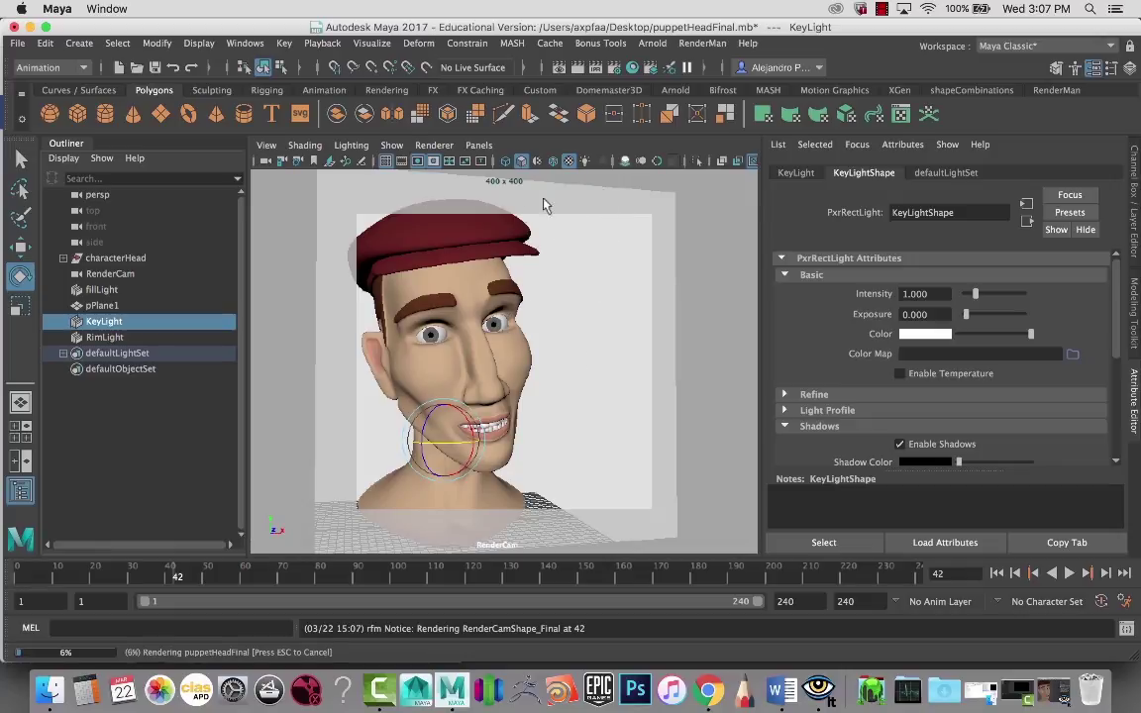
{"action": "left_click", "coordinate": [1061, 693]}
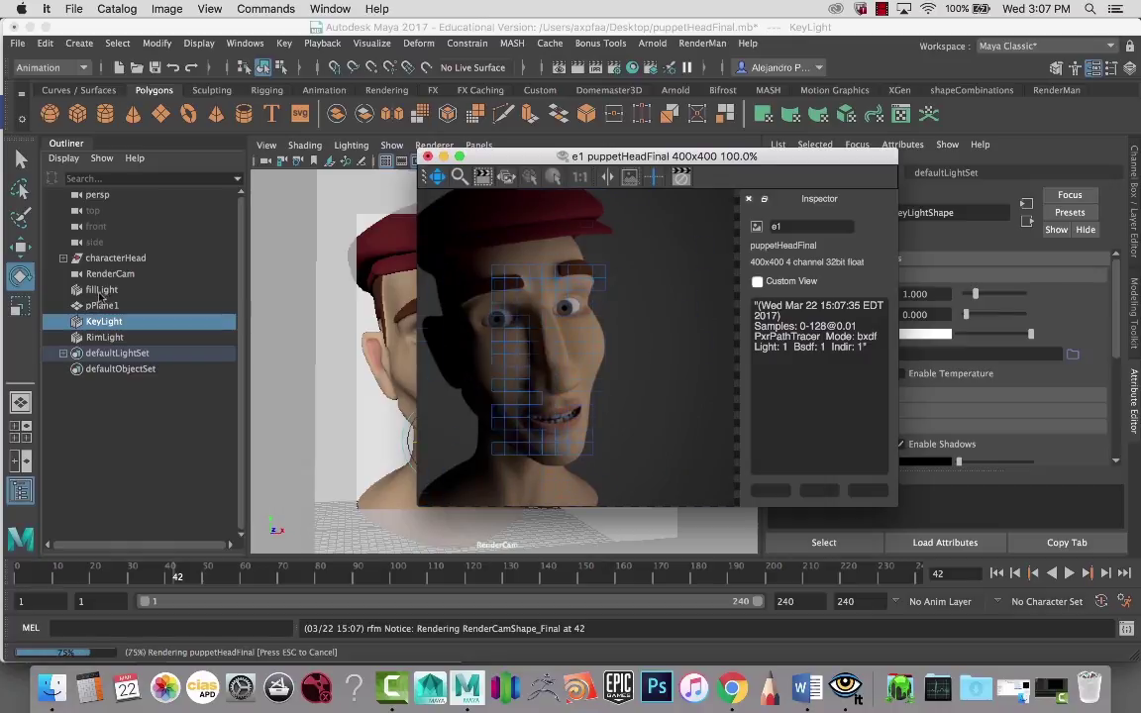
{"action": "left_click", "coordinate": [100, 291]}
{"action": "double_click", "coordinate": [100, 290]}
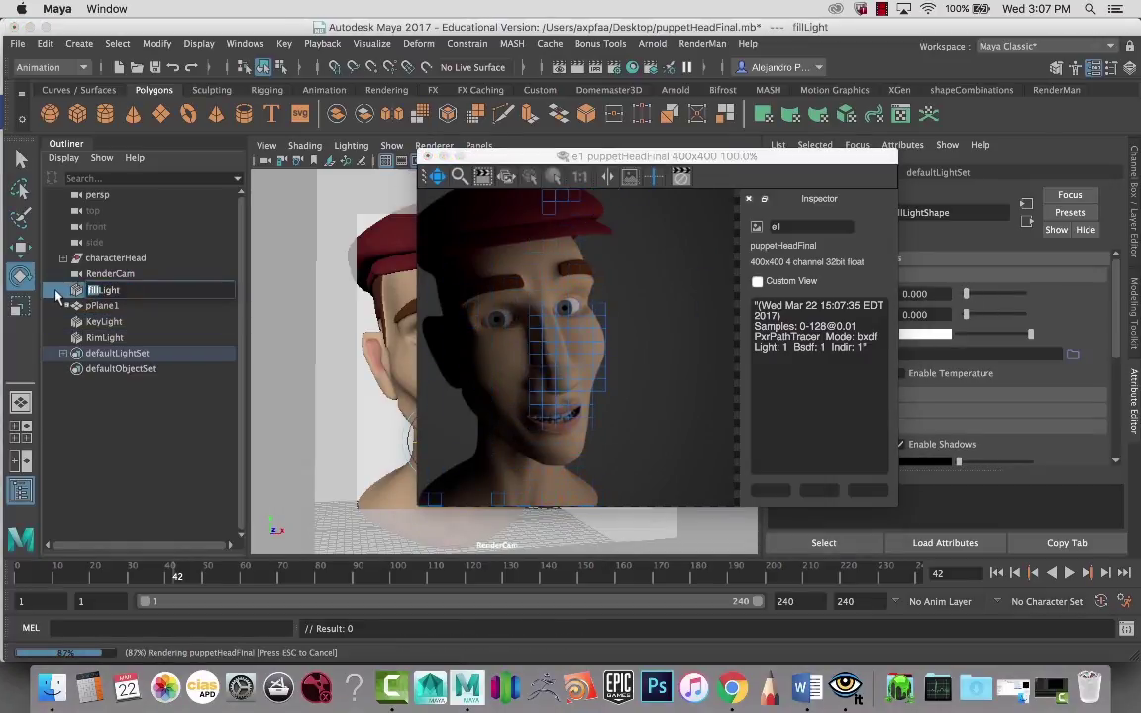
{"action": "type", "text": "key"}
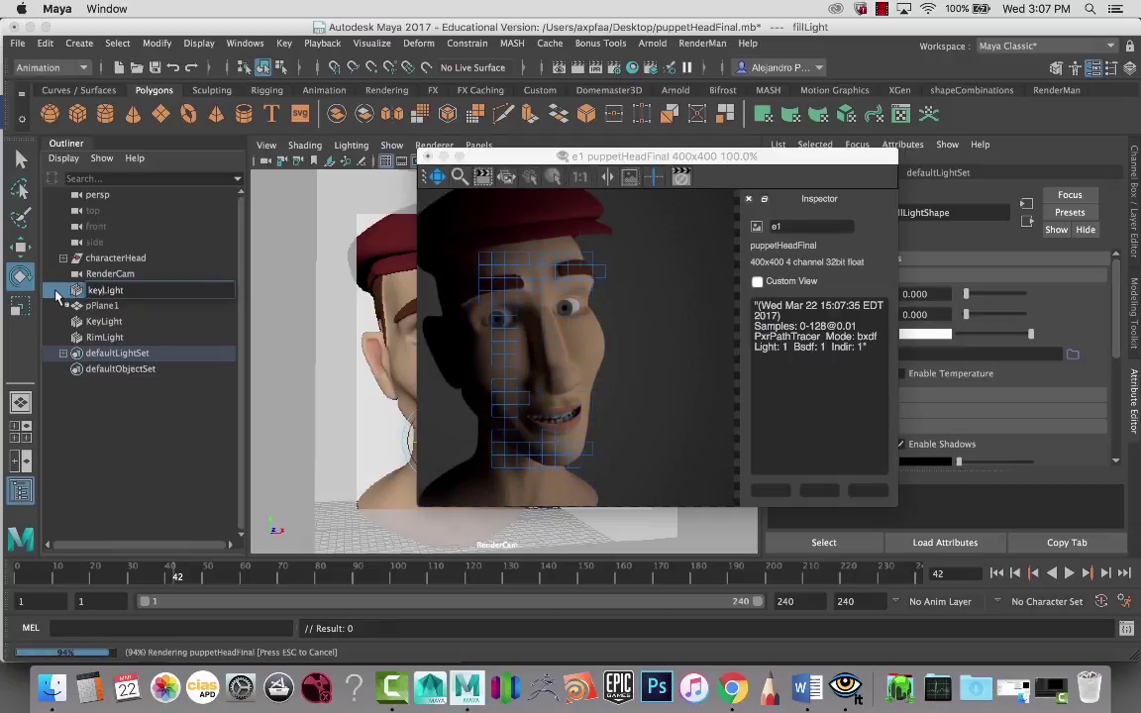
{"action": "type", "text": "_"}
{"action": "key", "text": "Return"}
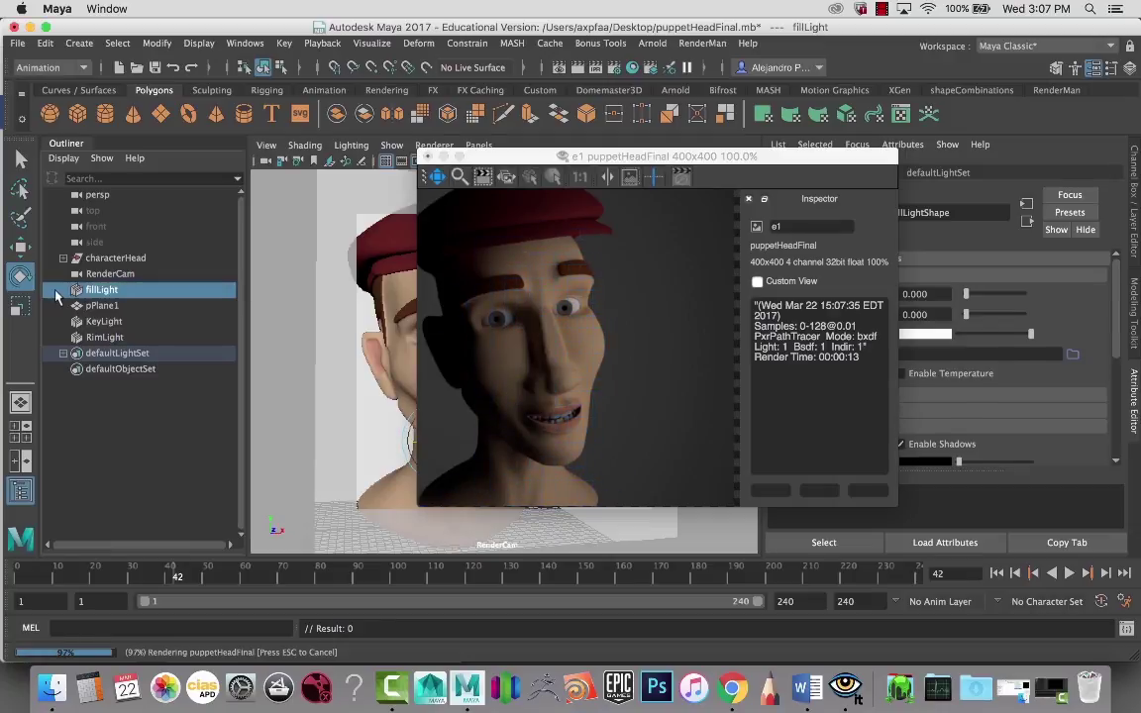
Swap the names of the two front lights, renaming fillLight as key_Light and KeyLight as fill_light
{"action": "left_click", "coordinate": [104, 322]}
{"action": "double_click", "coordinate": [105, 322]}
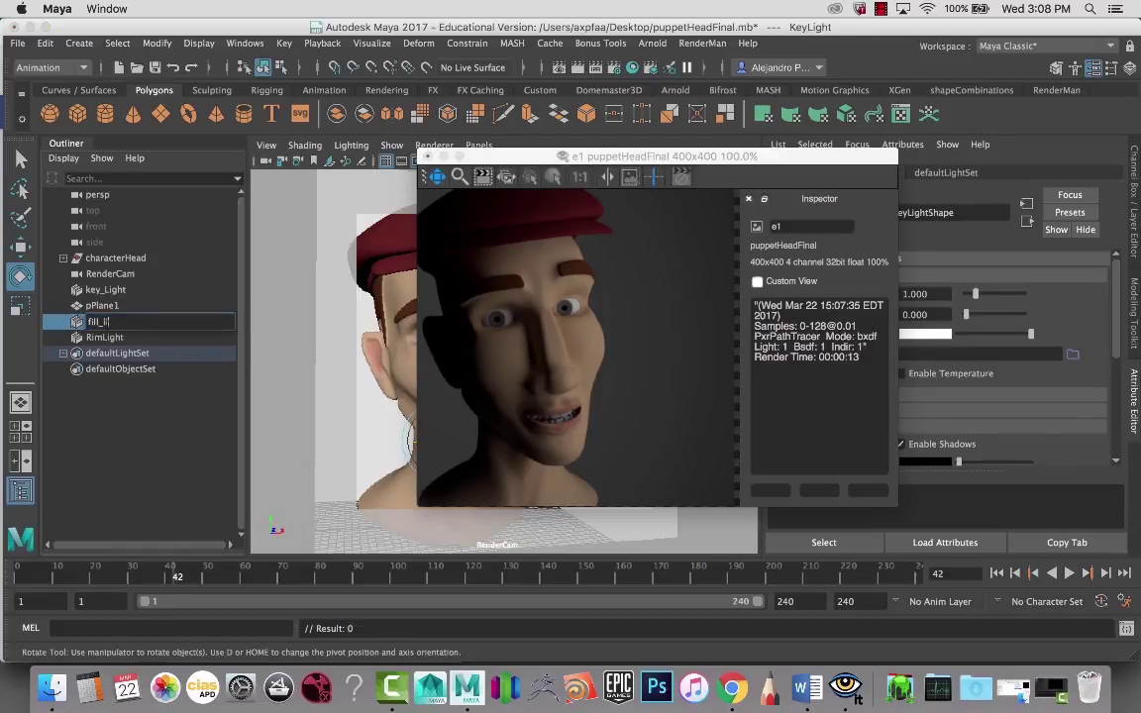
{"action": "key", "text": "Return"}
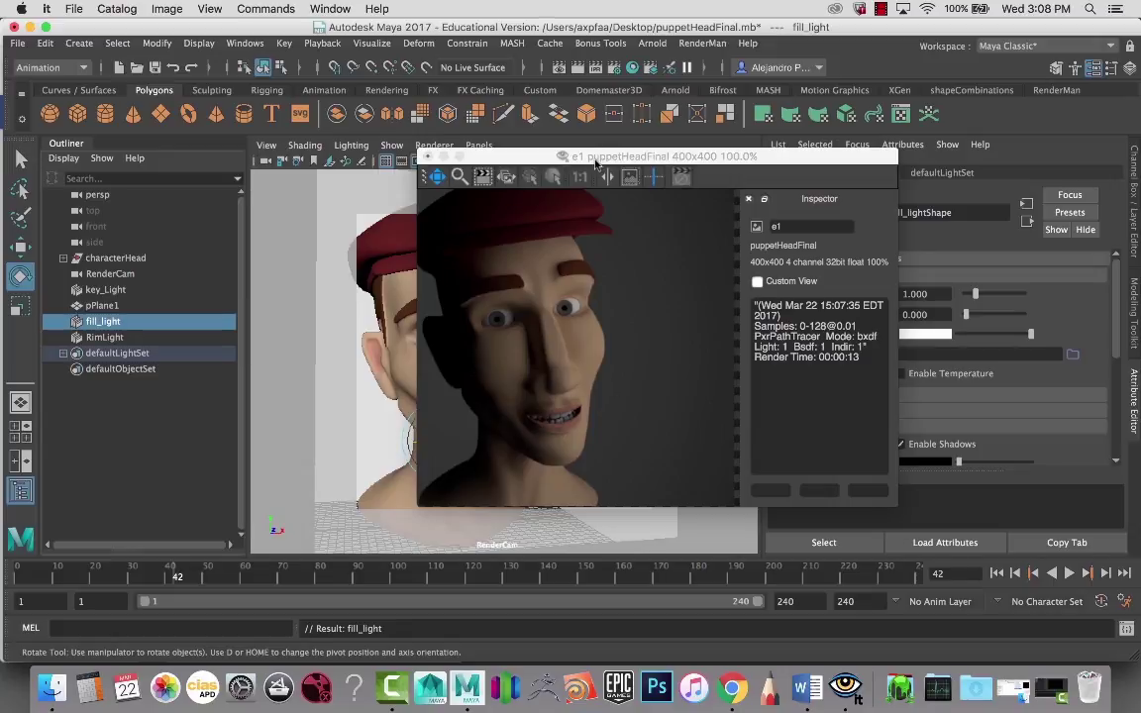
Move the render window clear of the light attributes and set fill_light's intensity to 0
{"action": "left_click_drag", "start_coordinate": [581, 161], "coordinate": [484, 162]}
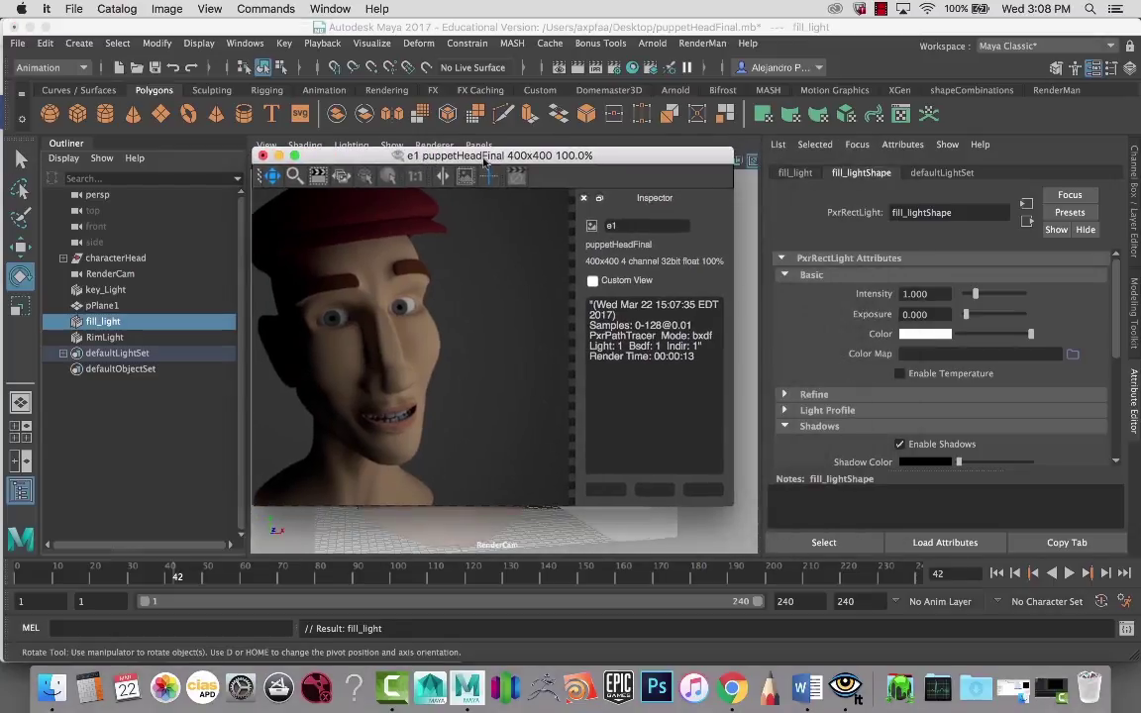
{"action": "left_click", "coordinate": [932, 295]}
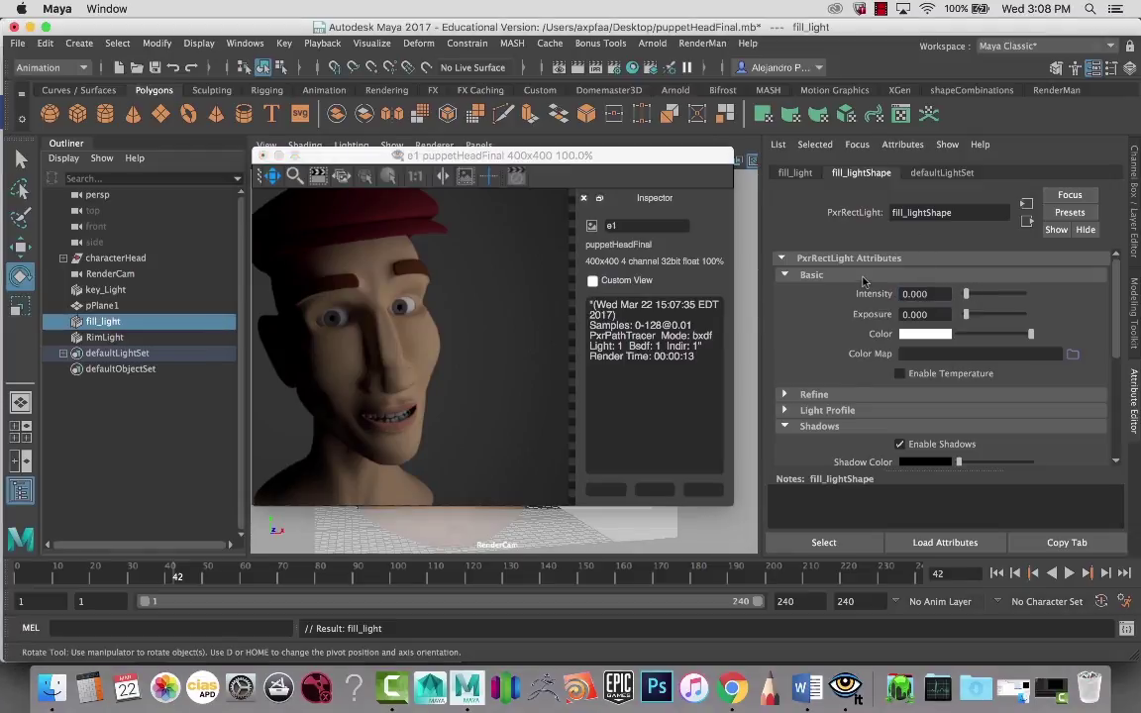
Set key_Light's intensity to 1 and render the current frame with only the key light active
{"action": "left_click", "coordinate": [138, 289]}
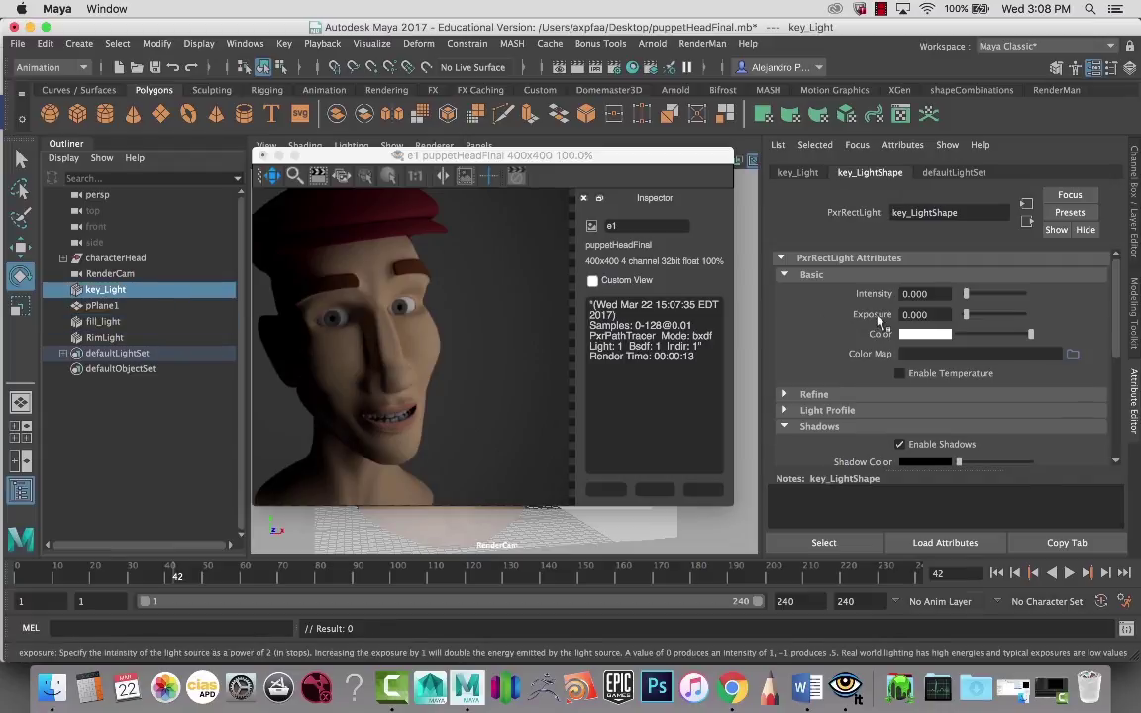
{"action": "type", "text": "1"}
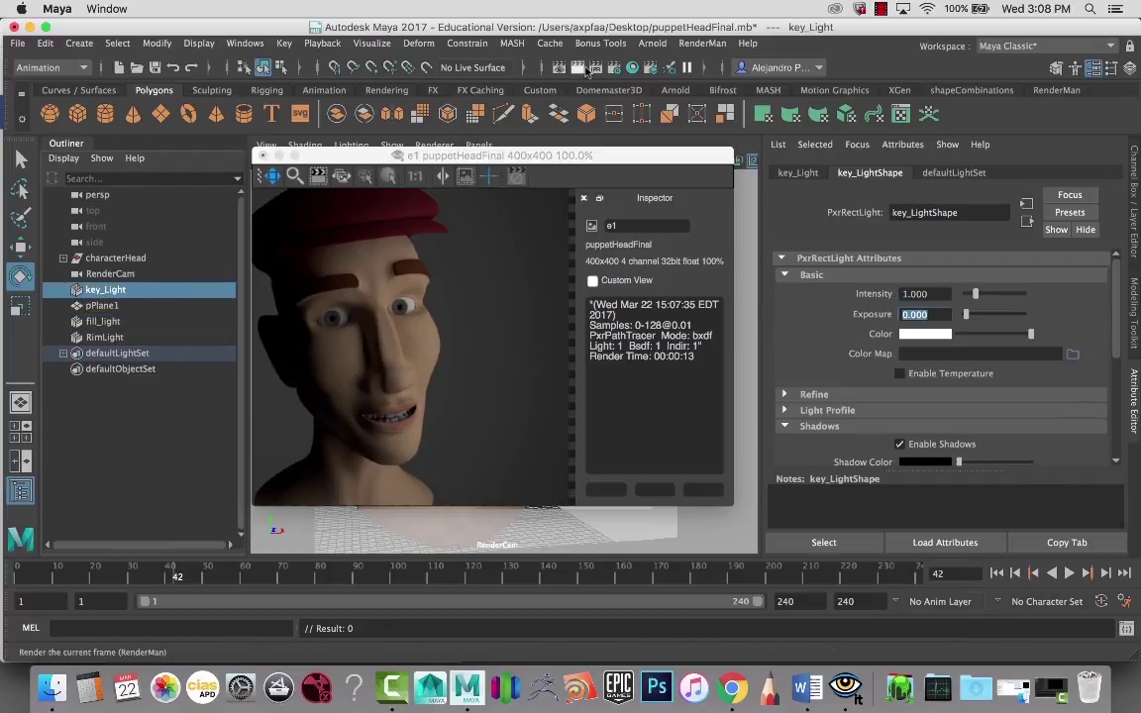
{"action": "left_click", "coordinate": [516, 175]}
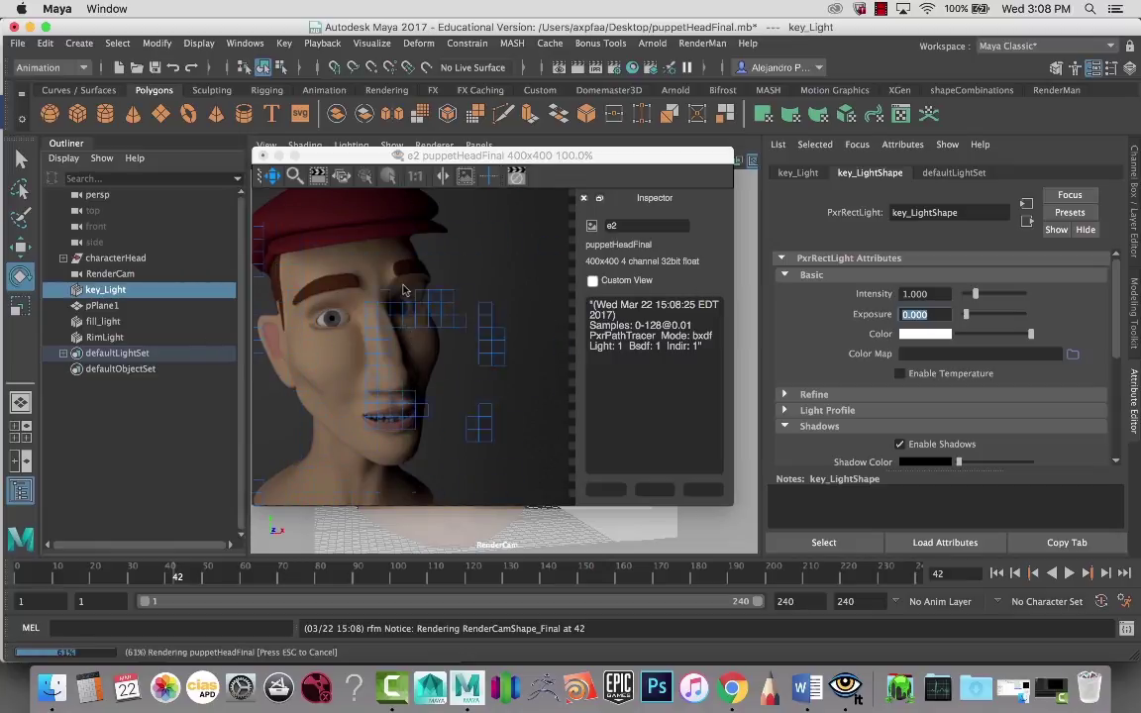
{"action": "key", "text": "Escape"}
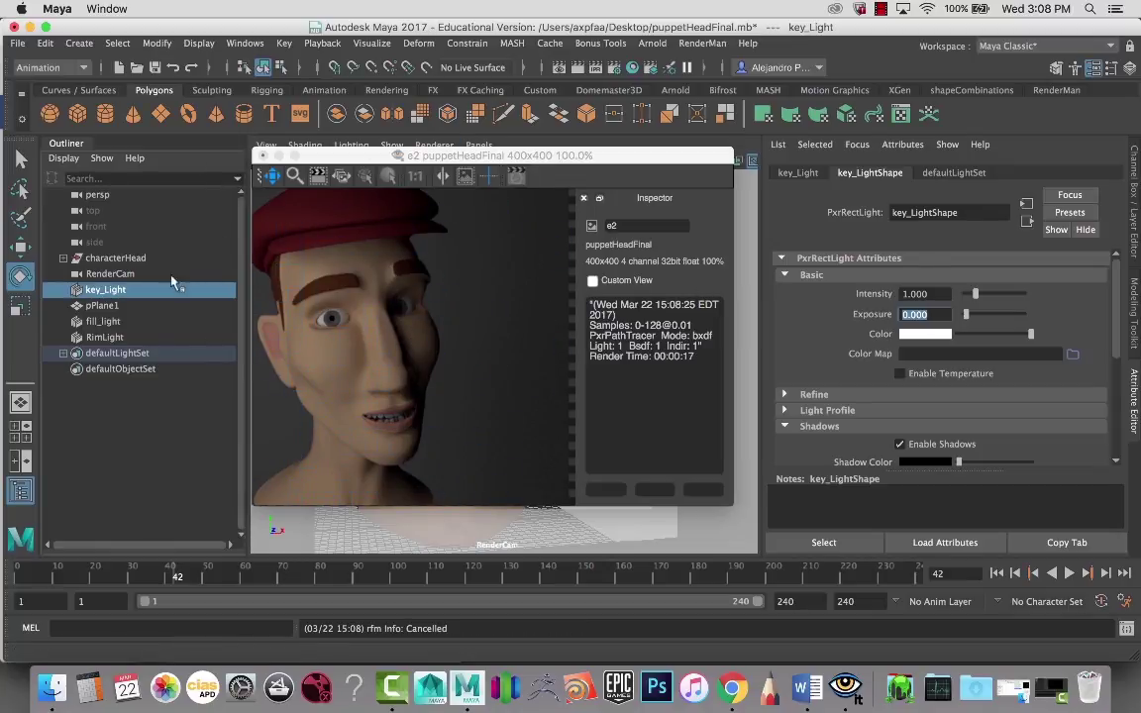
Set key_Light's intensity to 0 and RimLight's intensity to 1, and render the frame with only the rim light
{"action": "left_click_drag", "start_coordinate": [940, 296], "coordinate": [814, 280]}
{"action": "left_click", "coordinate": [99, 336]}
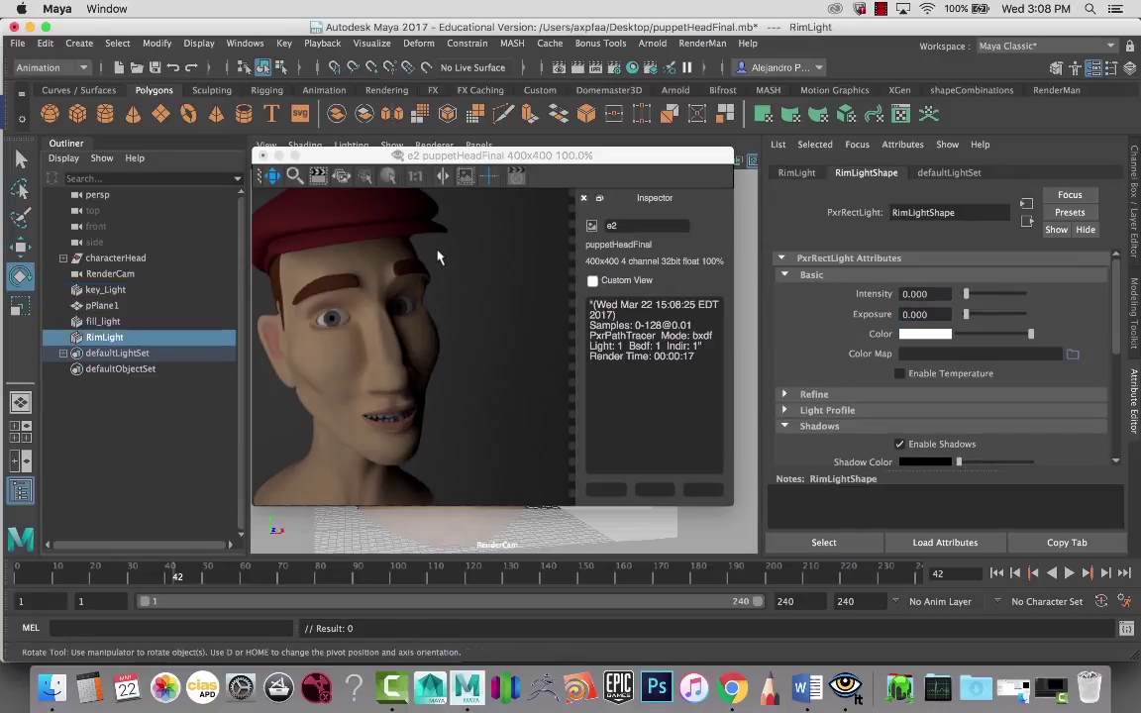
{"action": "left_click_drag", "start_coordinate": [939, 294], "coordinate": [847, 283]}
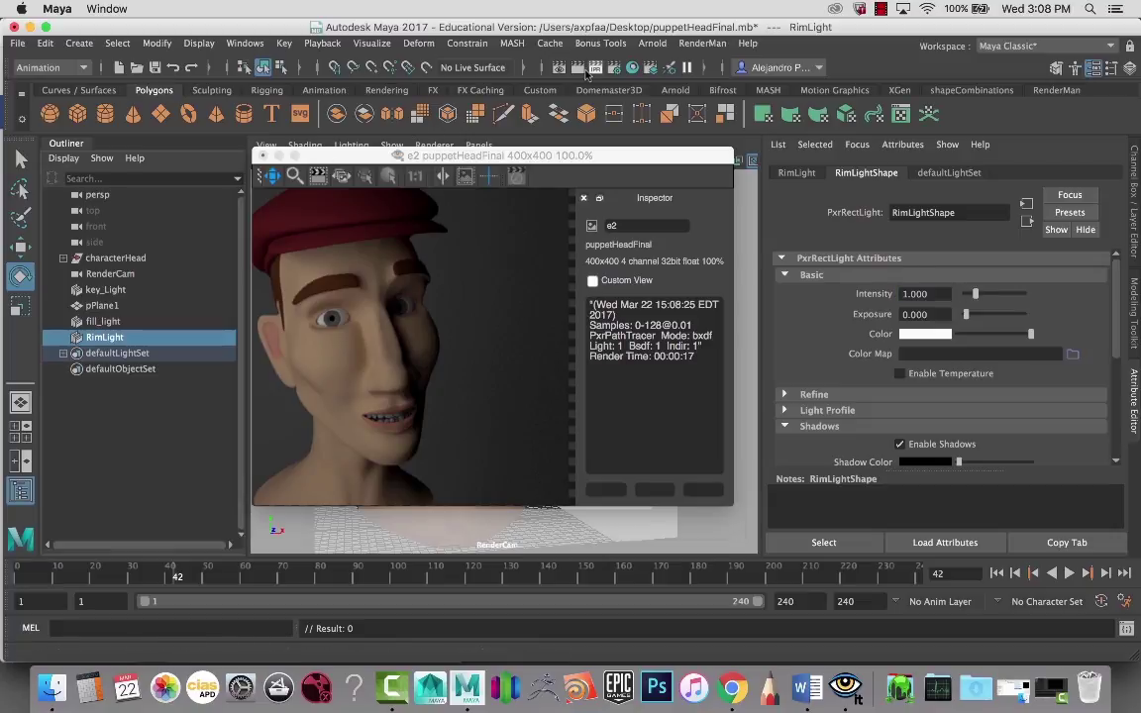
{"action": "left_click", "coordinate": [518, 61]}
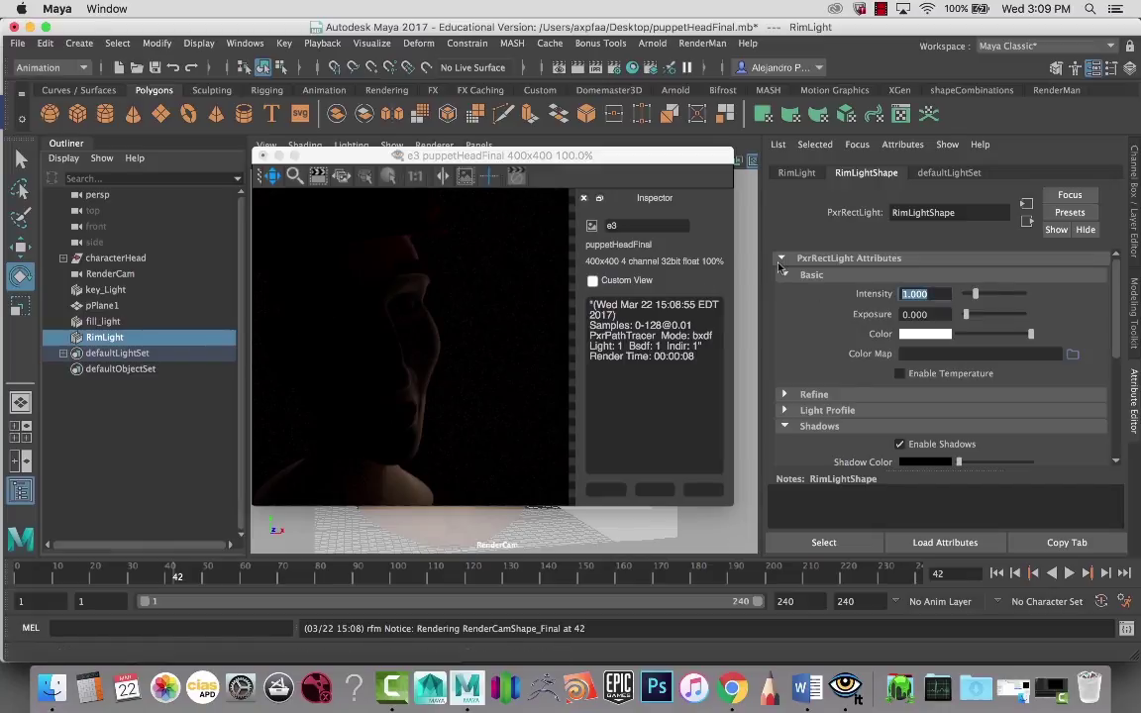
Raise RimLight's intensity to 5 and render the current frame again
{"action": "type", "text": "3"}
{"action": "key", "text": "Return"}
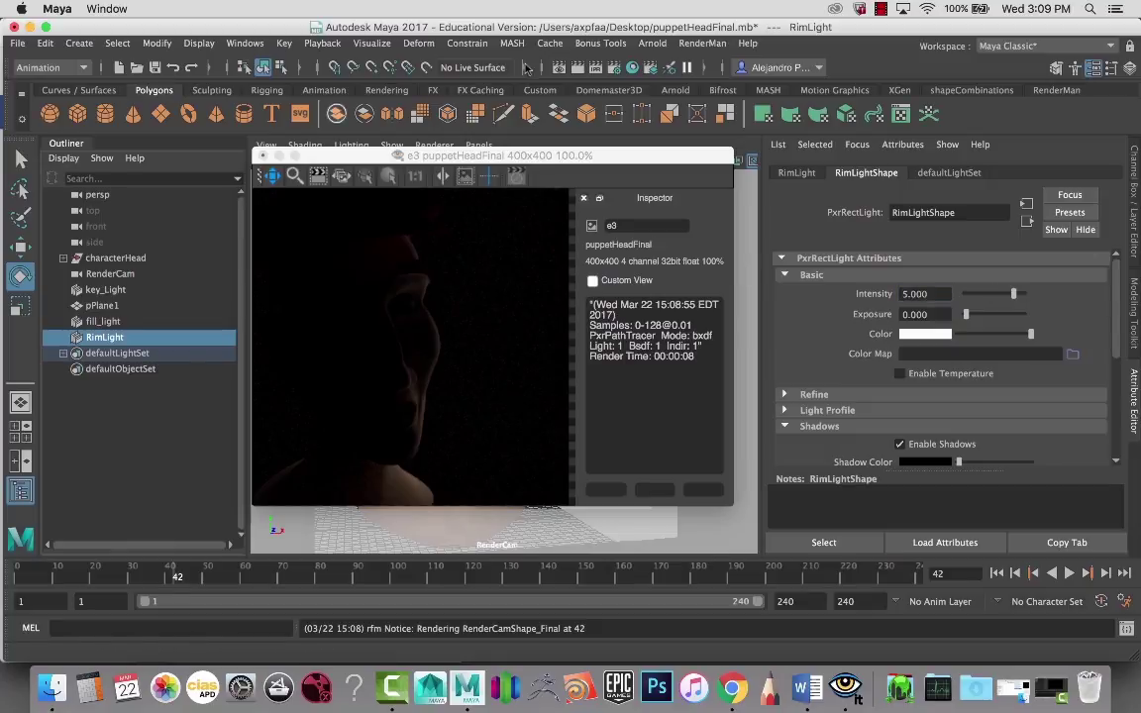
{"action": "left_click", "coordinate": [575, 71]}
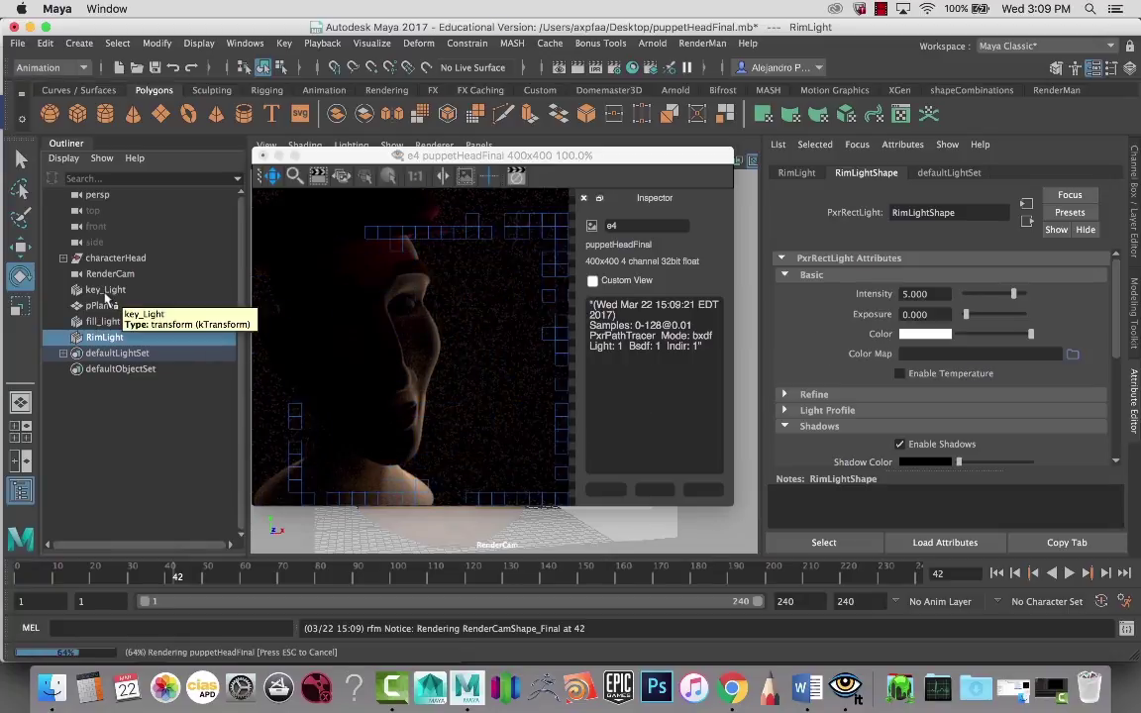
Set the intensity of key_Light and of fill_light to 1, rendering the current frame after each change
{"action": "left_click", "coordinate": [109, 289]}
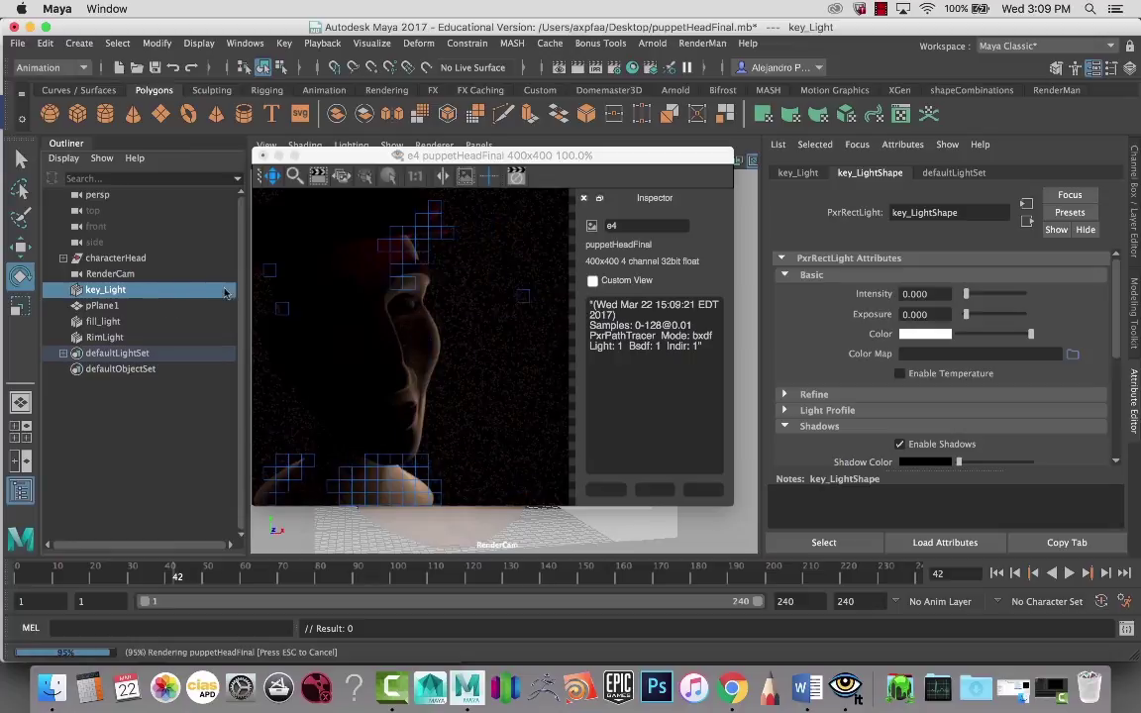
{"action": "type", "text": "1"}
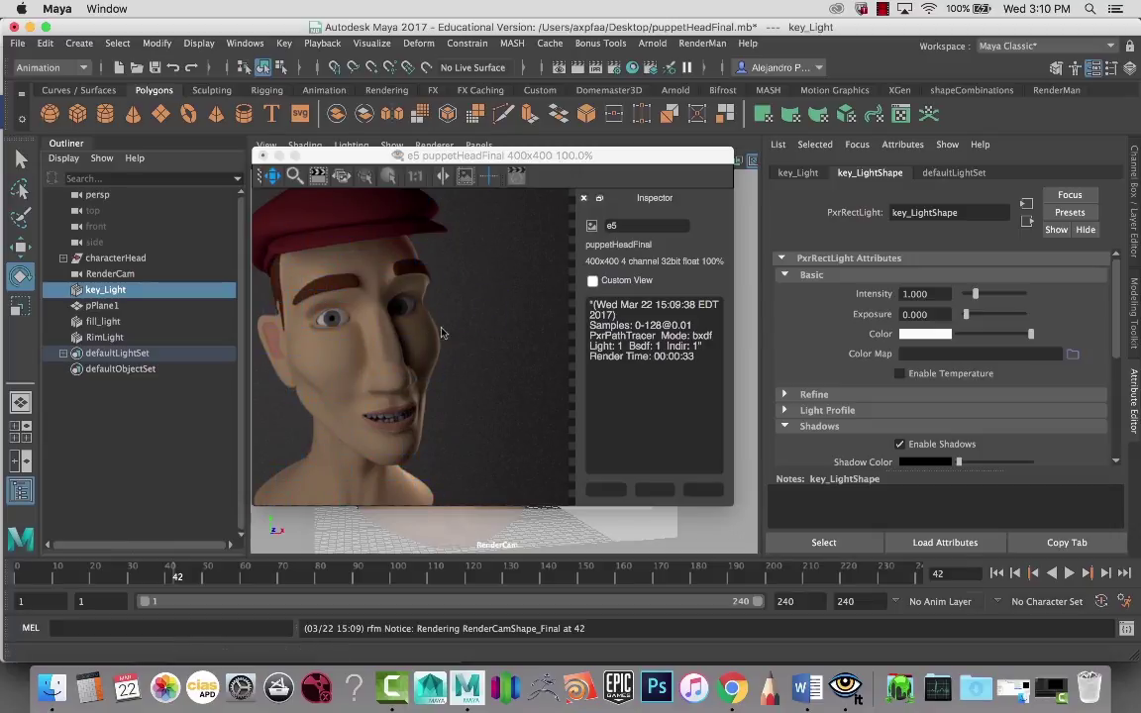
{"action": "left_click", "coordinate": [103, 321]}
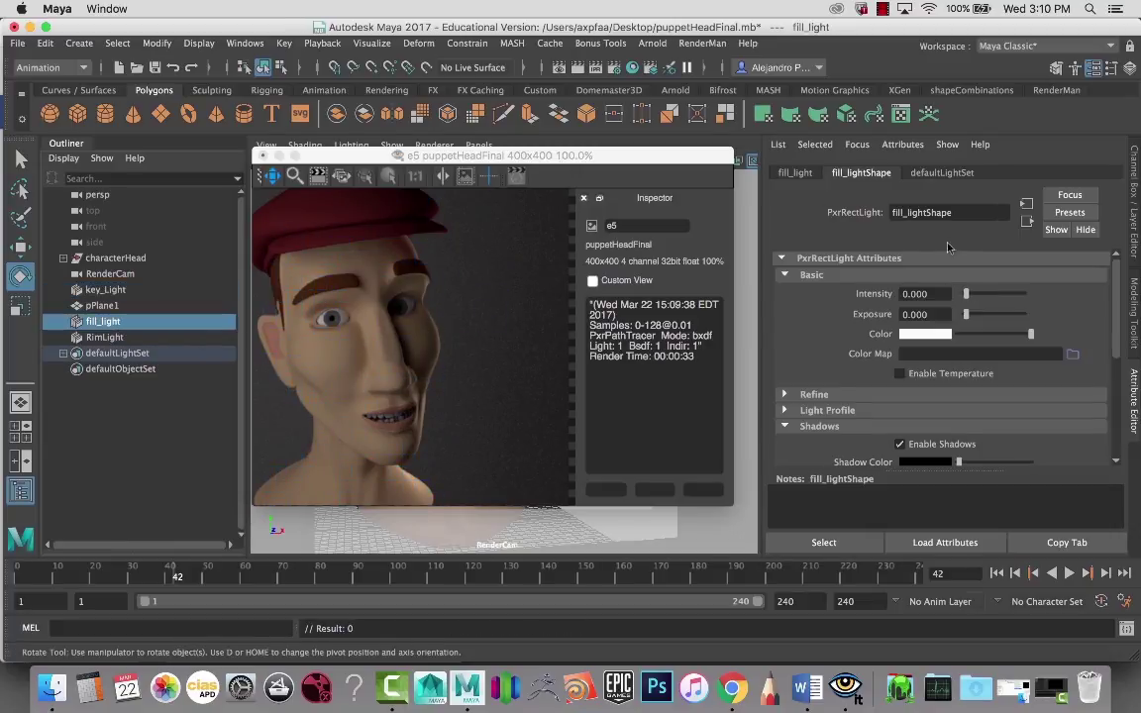
{"action": "left_click", "coordinate": [575, 71]}
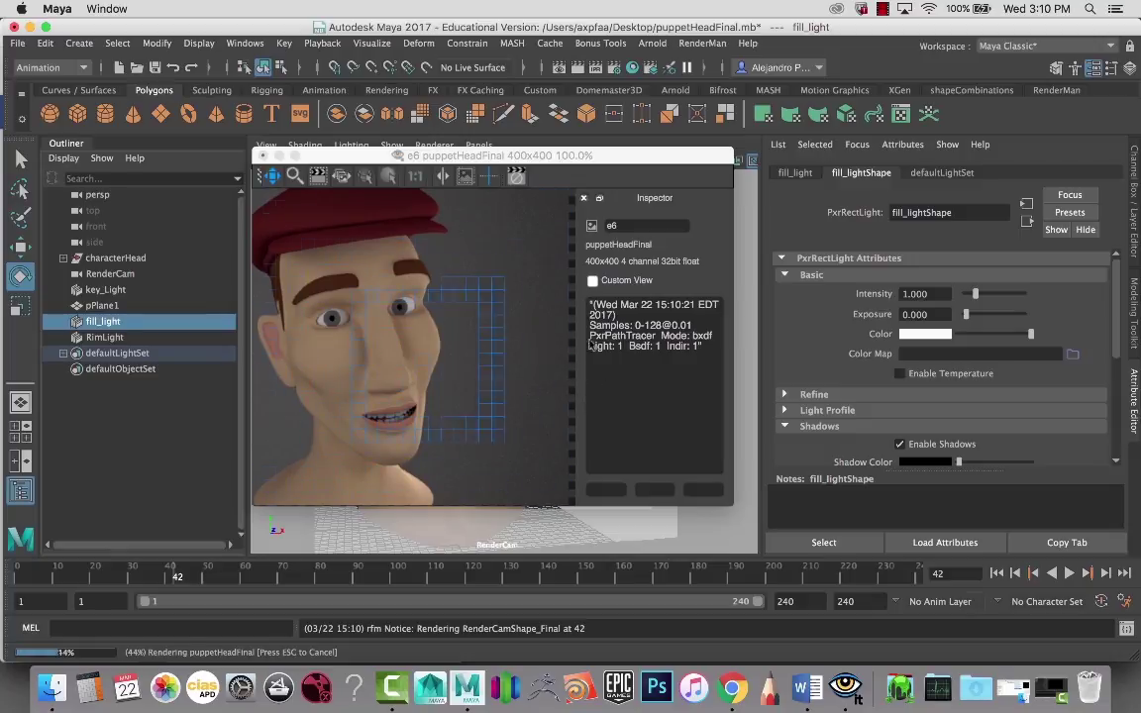
Reduce fill_light's intensity to 0.5 and render the current frame with all three lights
{"action": "left_click", "coordinate": [850, 290]}
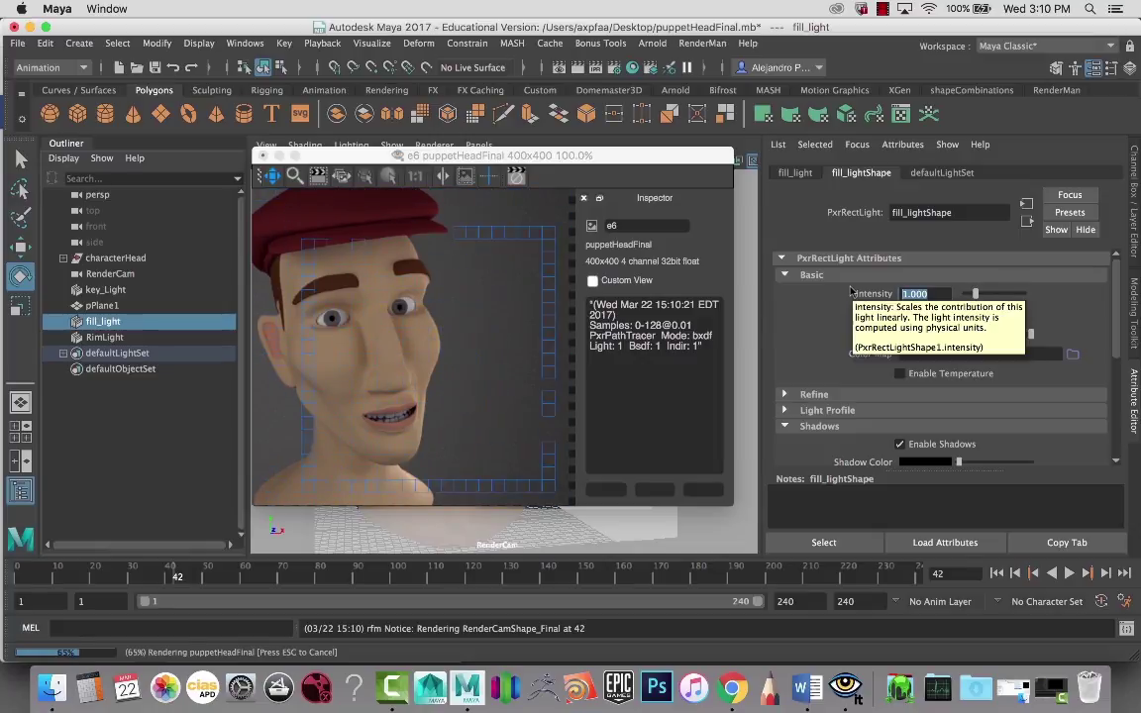
{"action": "key", "text": "Tab"}
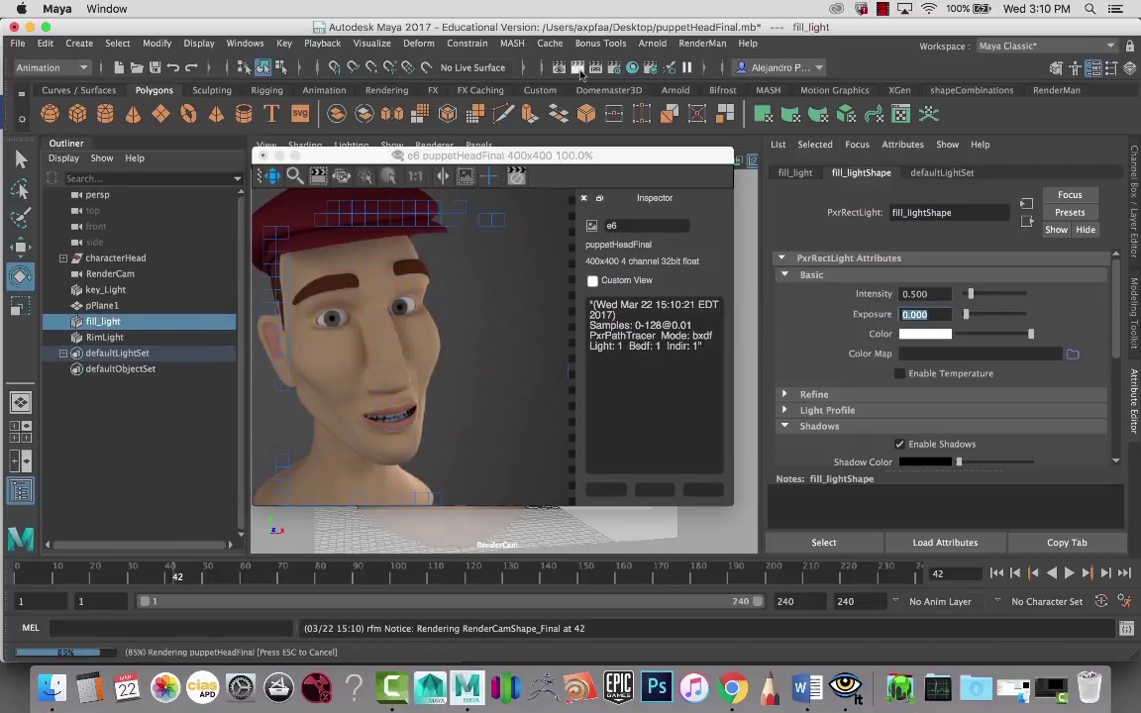
{"action": "left_click", "coordinate": [583, 75]}
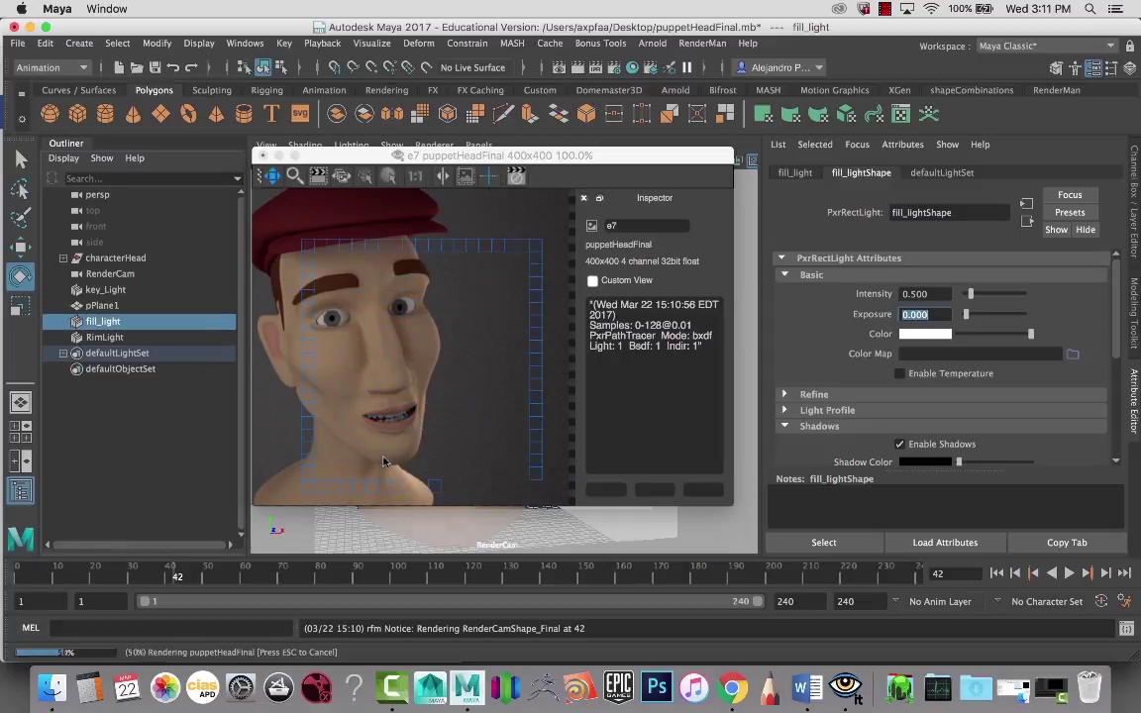
Set RimLight's Rotate X to -45 and render the current frame to test the new light angle
{"action": "left_click", "coordinate": [105, 337]}
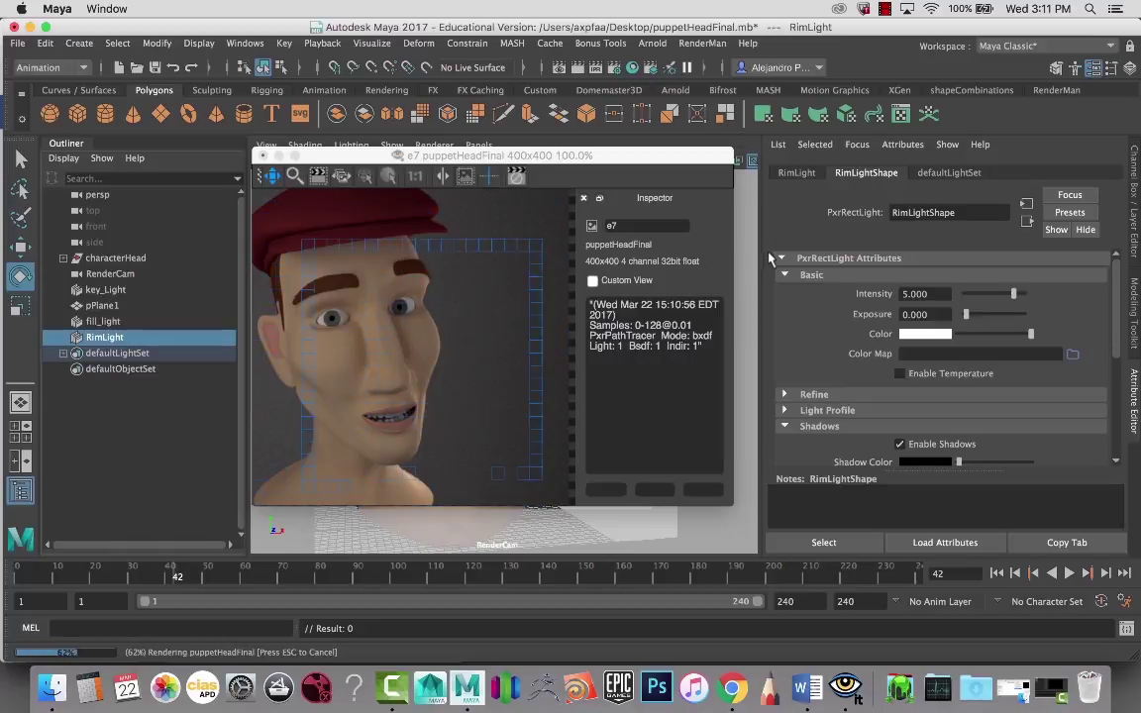
{"action": "left_click", "coordinate": [1134, 197]}
{"action": "left_click", "coordinate": [1086, 228]}
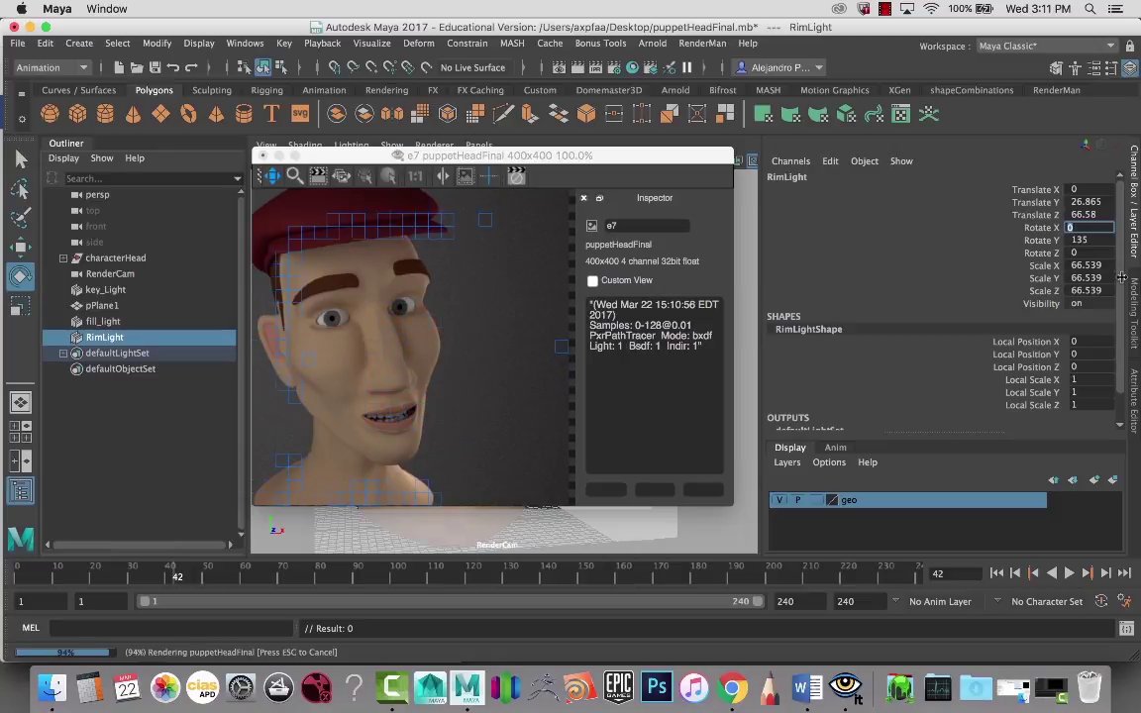
{"action": "type", "text": "-45"}
{"action": "key", "text": "Return"}
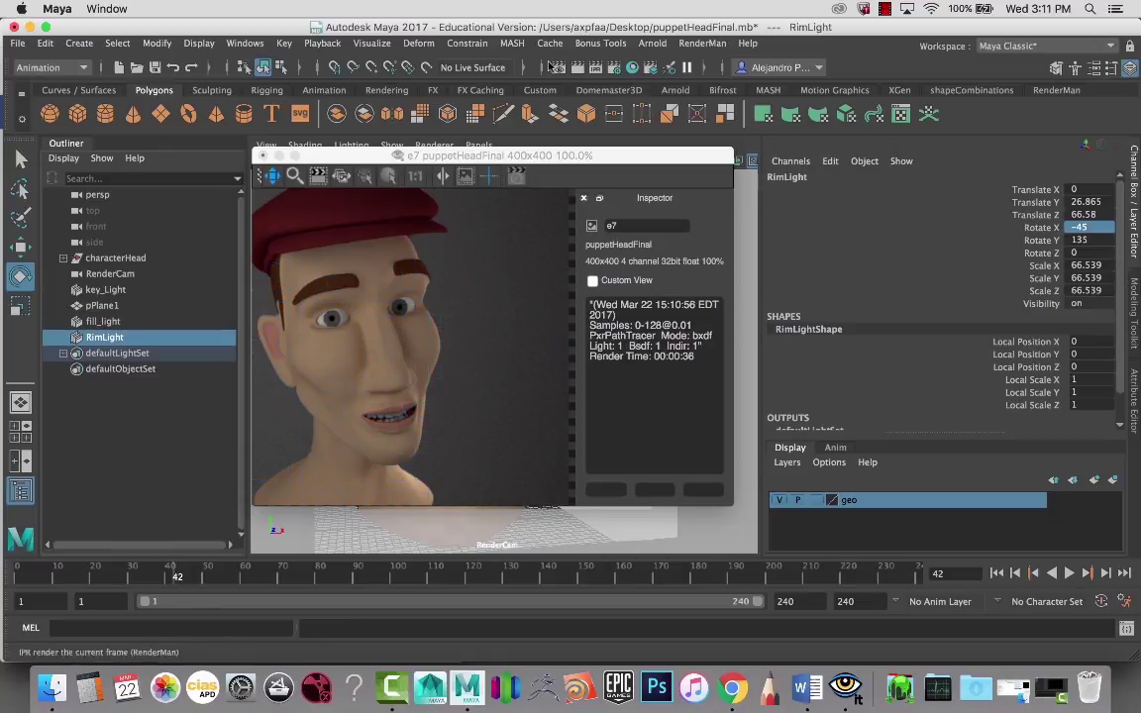
{"action": "left_click", "coordinate": [516, 175]}
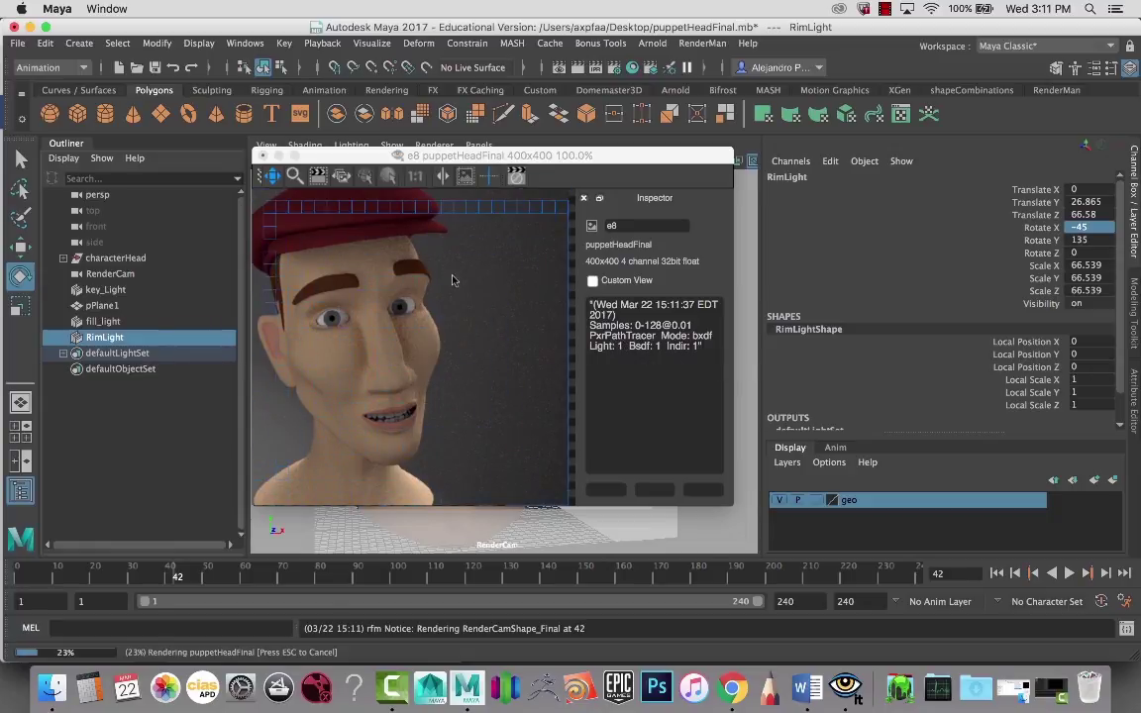
Set fill_light's Rotate X to 45, start a test render of the current frame and stop it early
{"action": "left_click", "coordinate": [104, 321]}
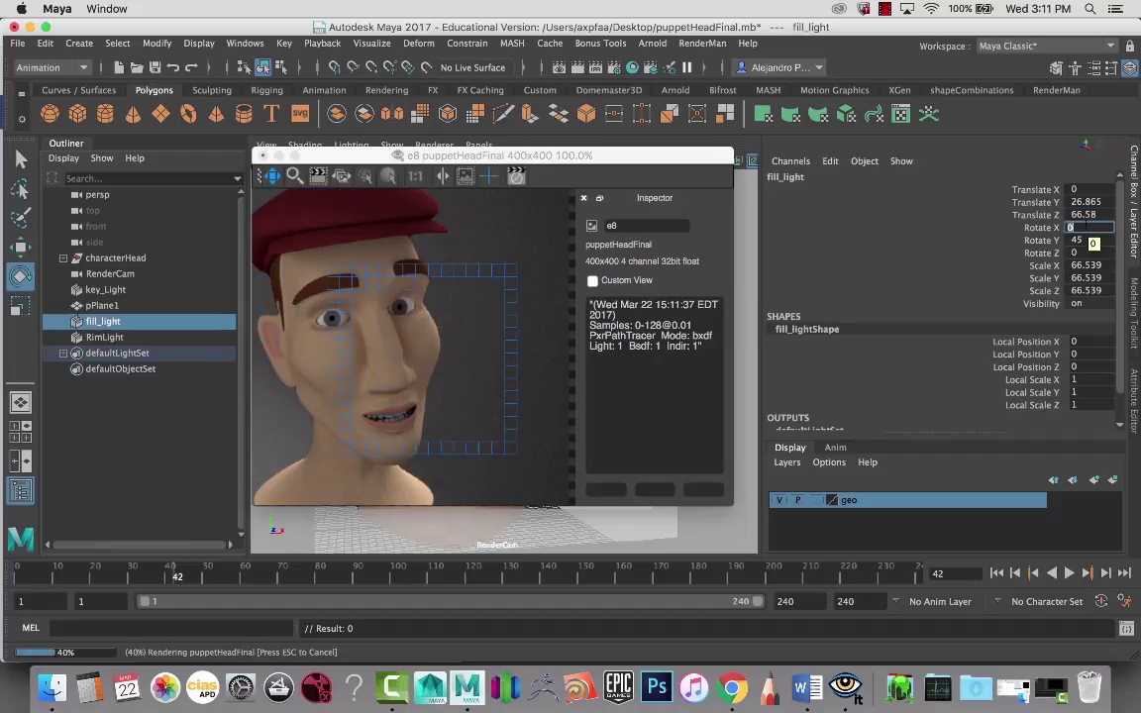
{"action": "type", "text": "4"}
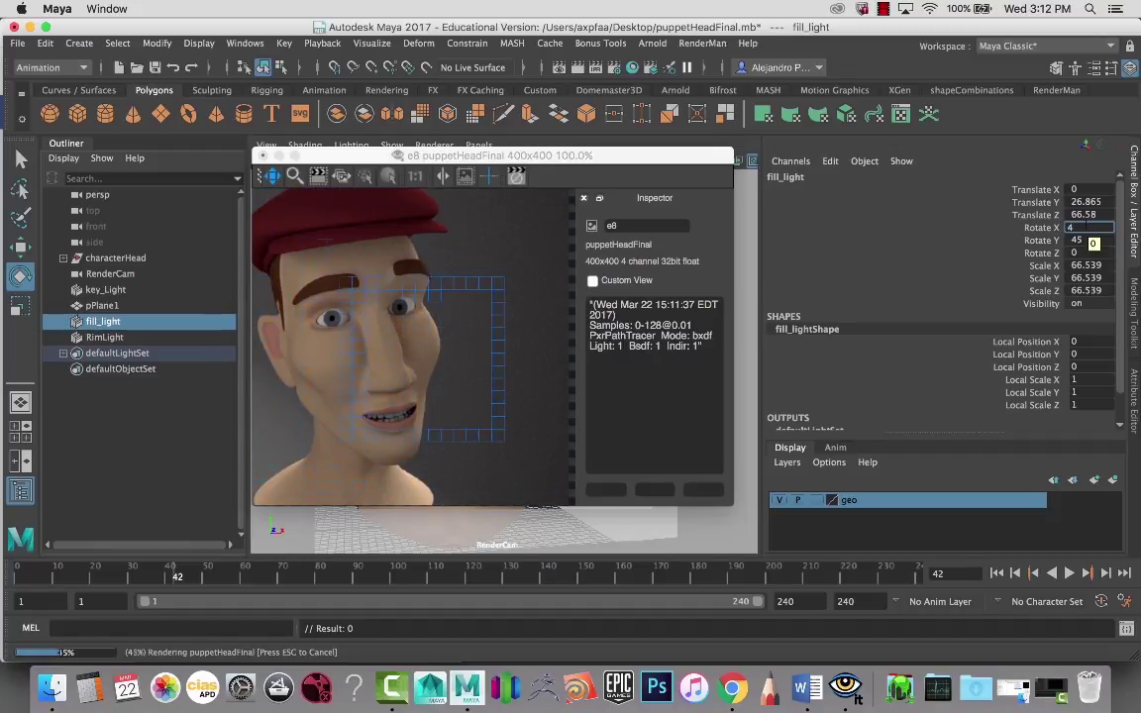
{"action": "type", "text": "5"}
{"action": "key", "text": "Return"}
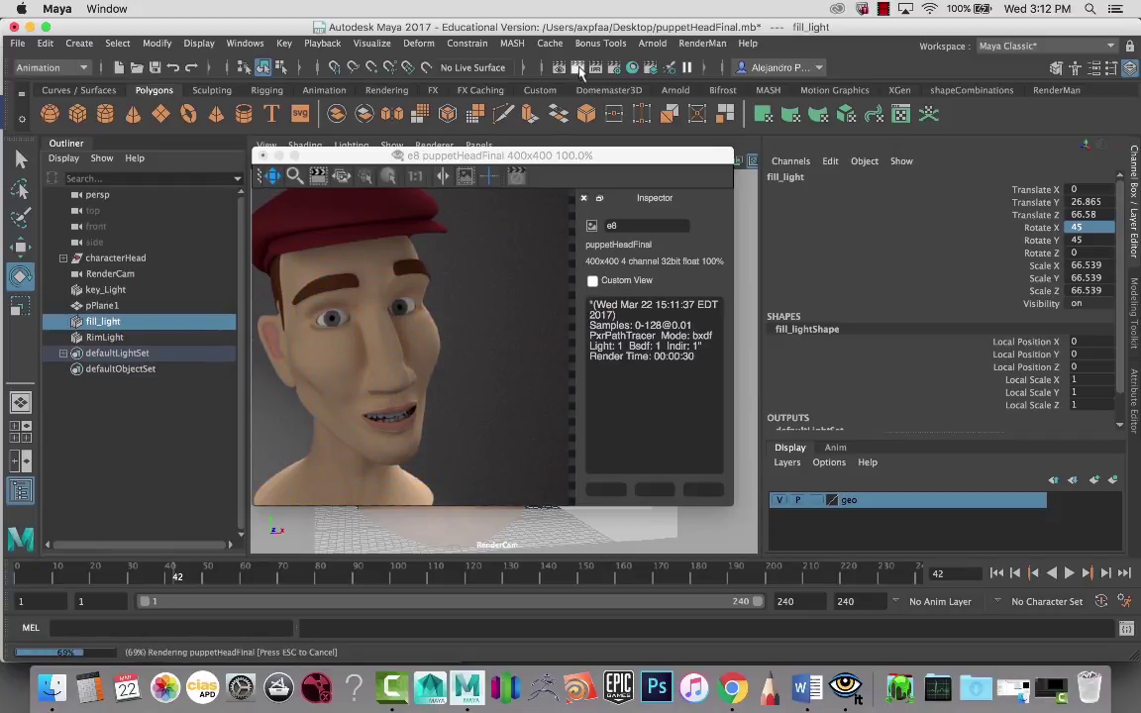
{"action": "left_click", "coordinate": [580, 69]}
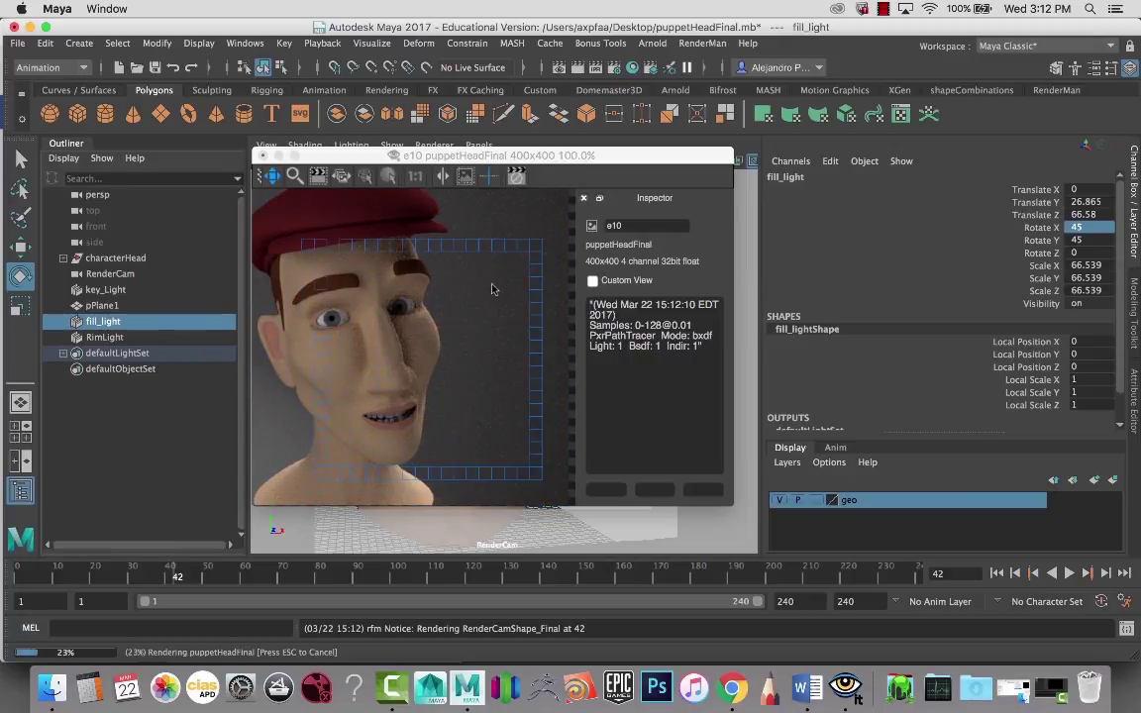
{"action": "key", "text": "Escape"}
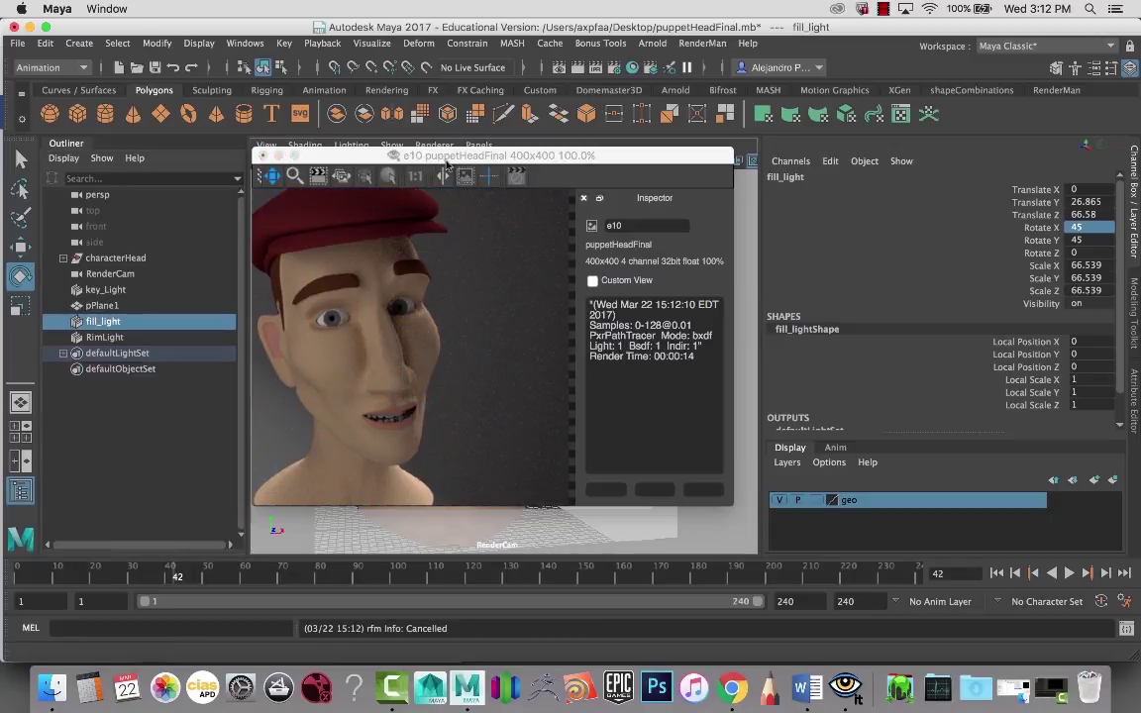
Set RimLight's Rotate X to 0 and Rotate Y to 180, and render the current frame
{"action": "left_click", "coordinate": [105, 338]}
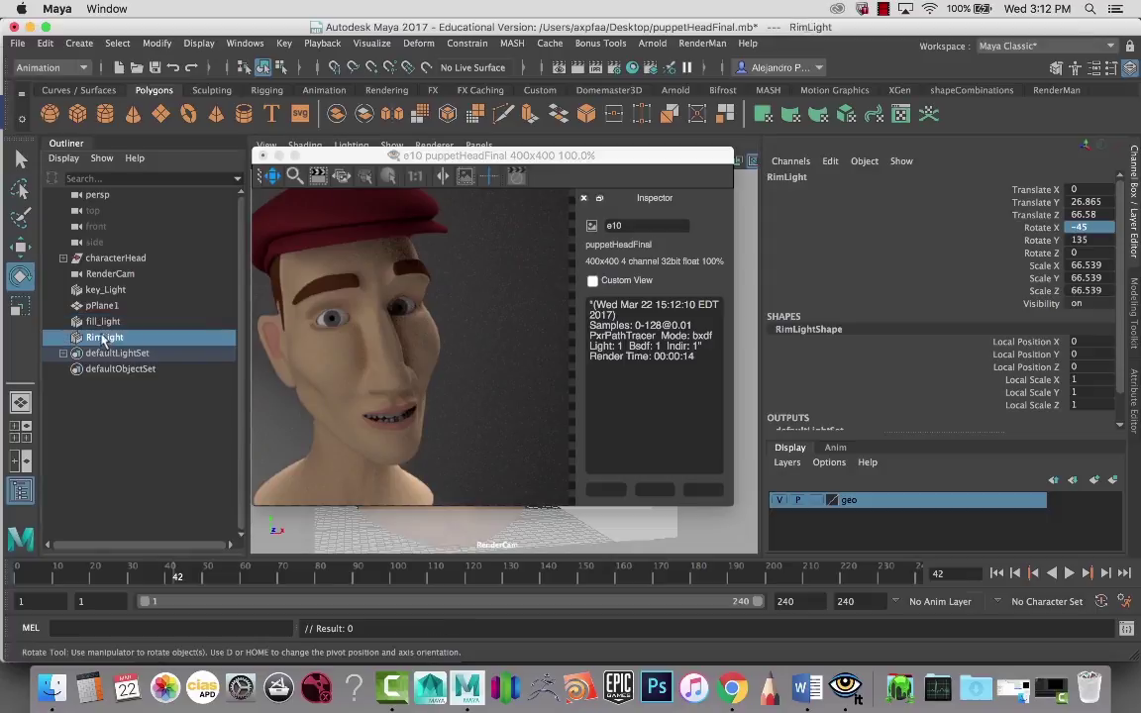
{"action": "left_click", "coordinate": [103, 322]}
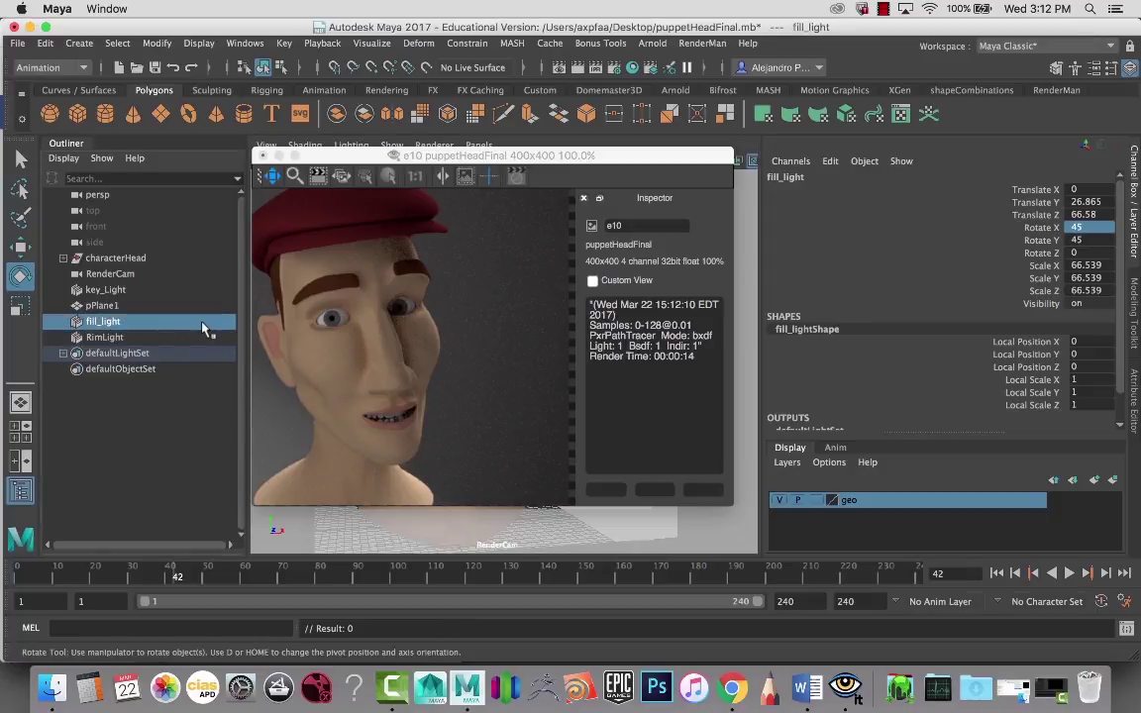
{"action": "left_click", "coordinate": [105, 338]}
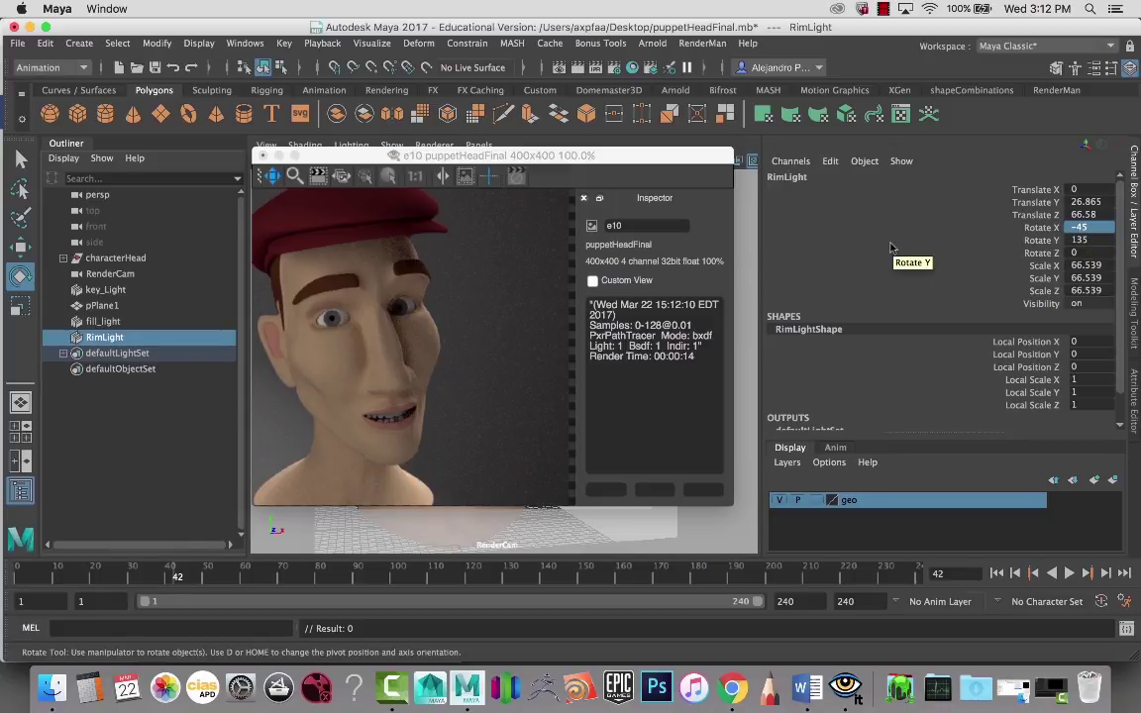
{"action": "double_click", "coordinate": [1090, 240]}
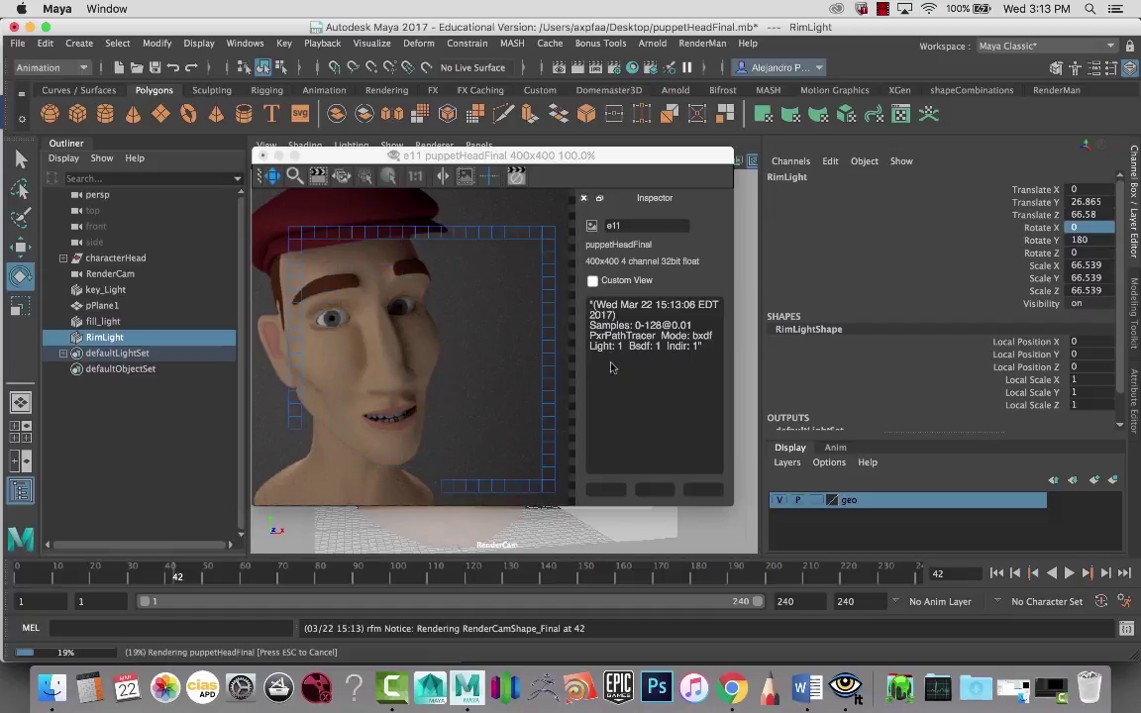
Reduce key_Light's intensity to 0.1
{"action": "left_click", "coordinate": [105, 322]}
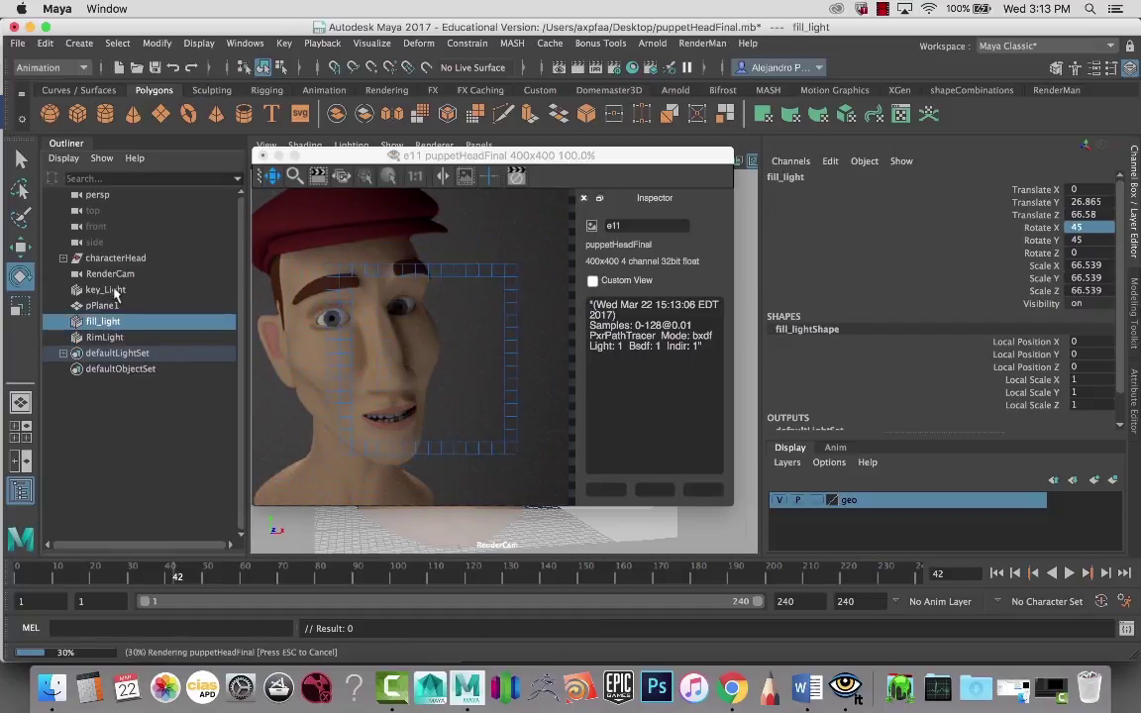
{"action": "left_click", "coordinate": [114, 290]}
{"action": "left_click", "coordinate": [1136, 384]}
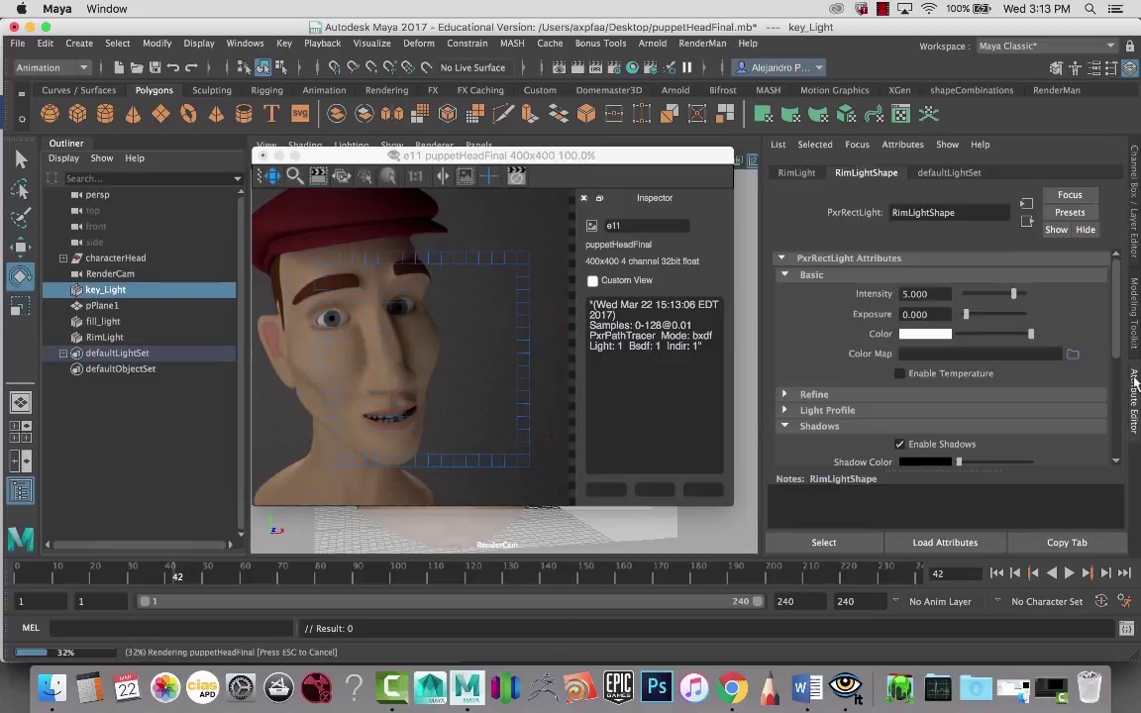
{"action": "left_click", "coordinate": [103, 290]}
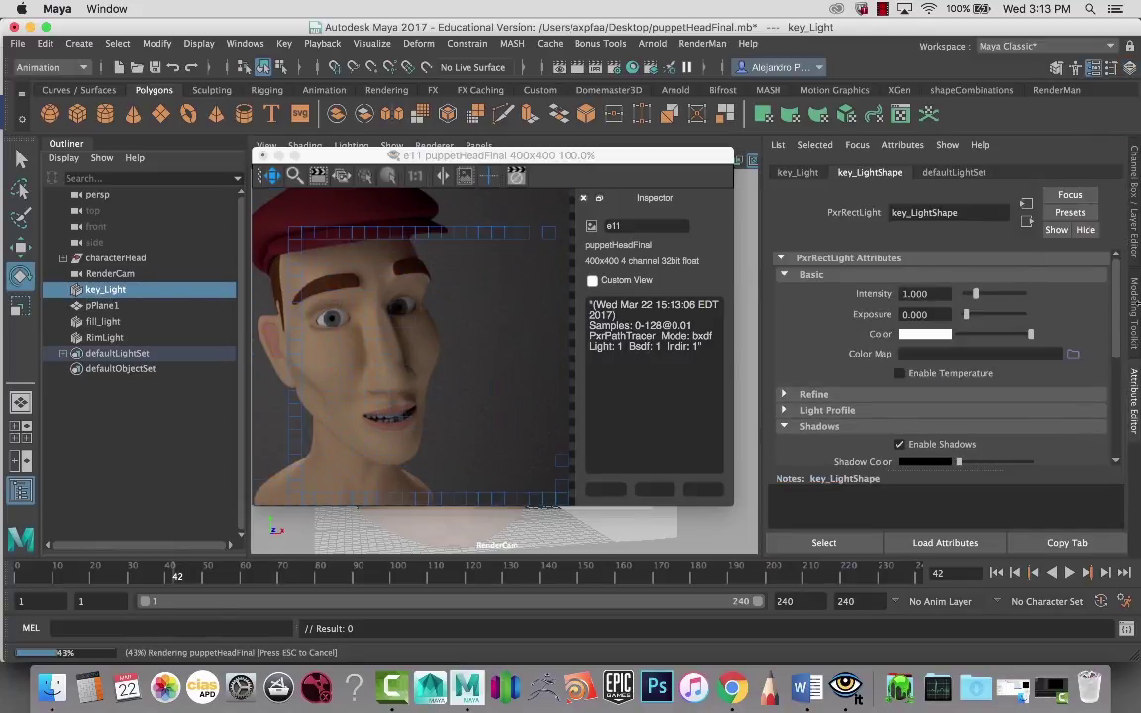
{"action": "left_click", "coordinate": [913, 293]}
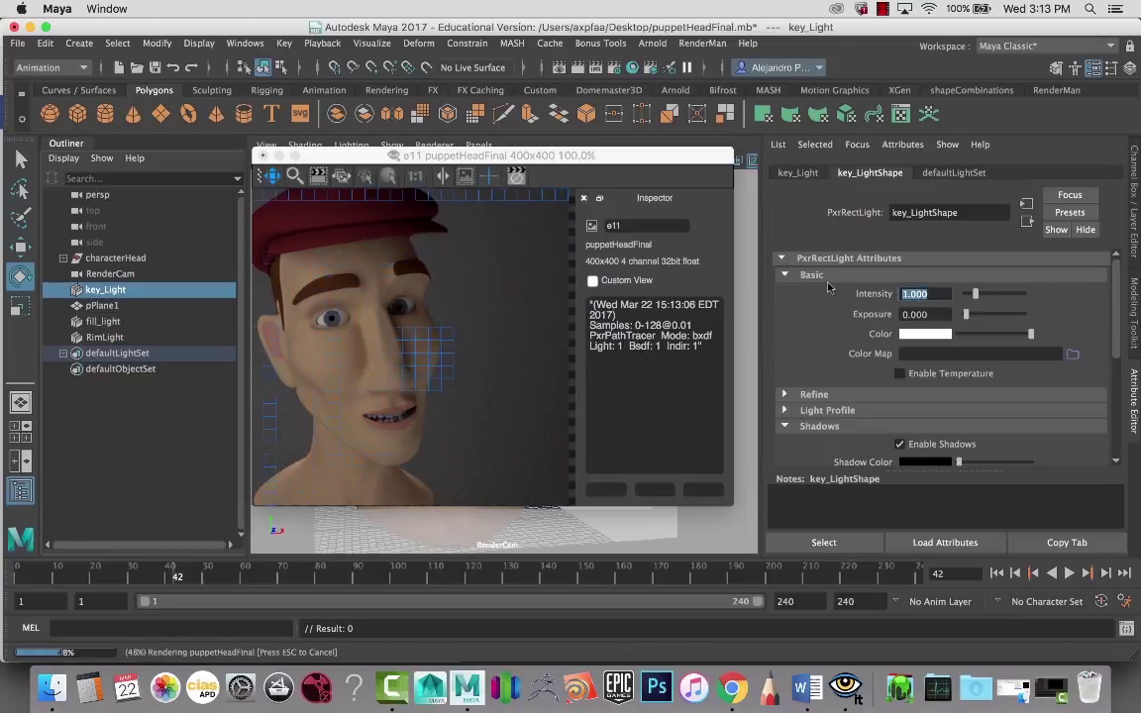
{"action": "type", "text": "3"}
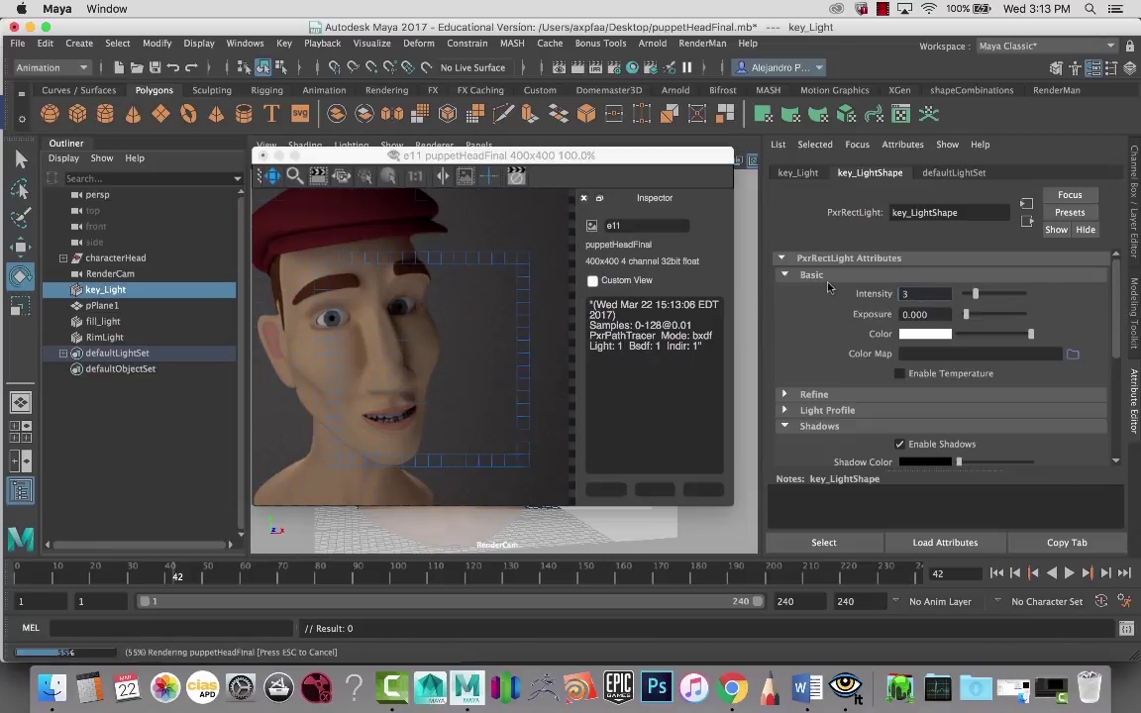
{"action": "key", "text": "BackSpace"}
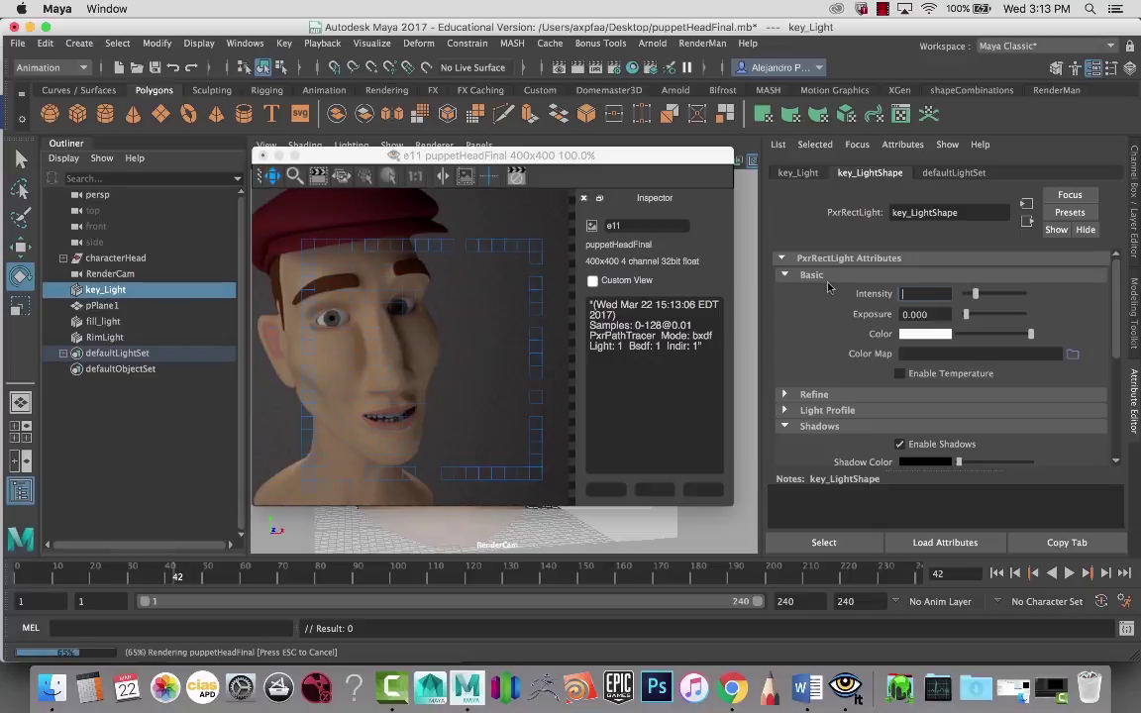
{"action": "type", "text": "0.1"}
{"action": "key", "text": "Return"}
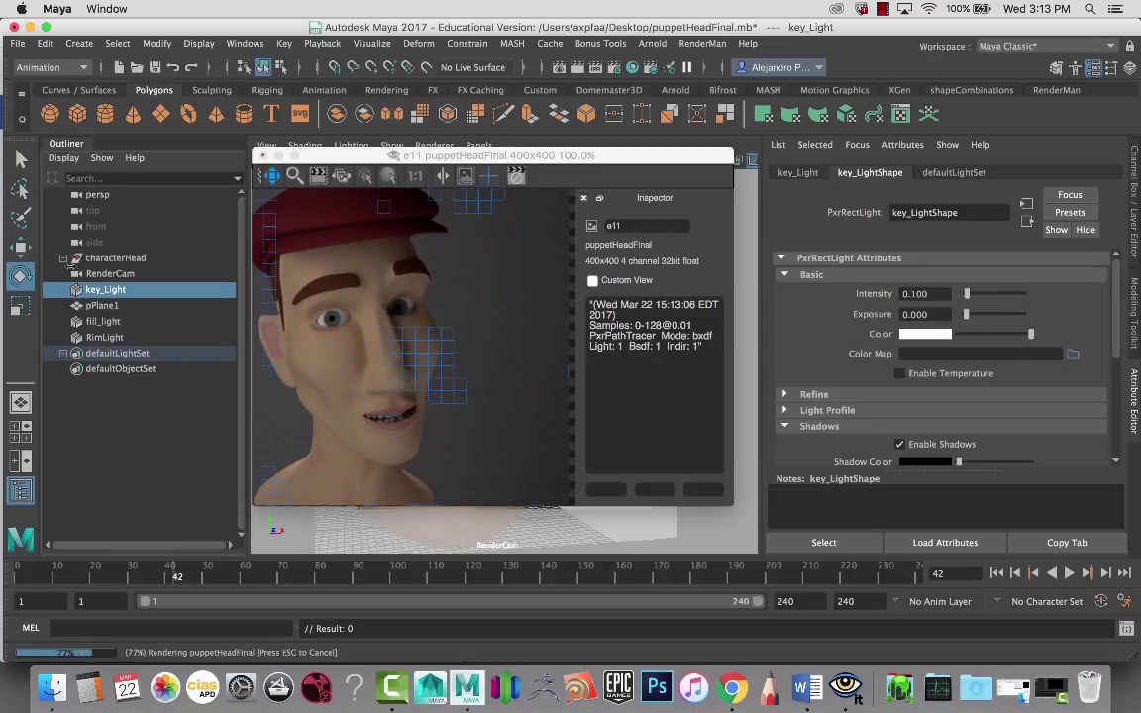
Reduce fill_light's intensity to 0.05 and render the current frame
{"action": "left_click", "coordinate": [103, 321]}
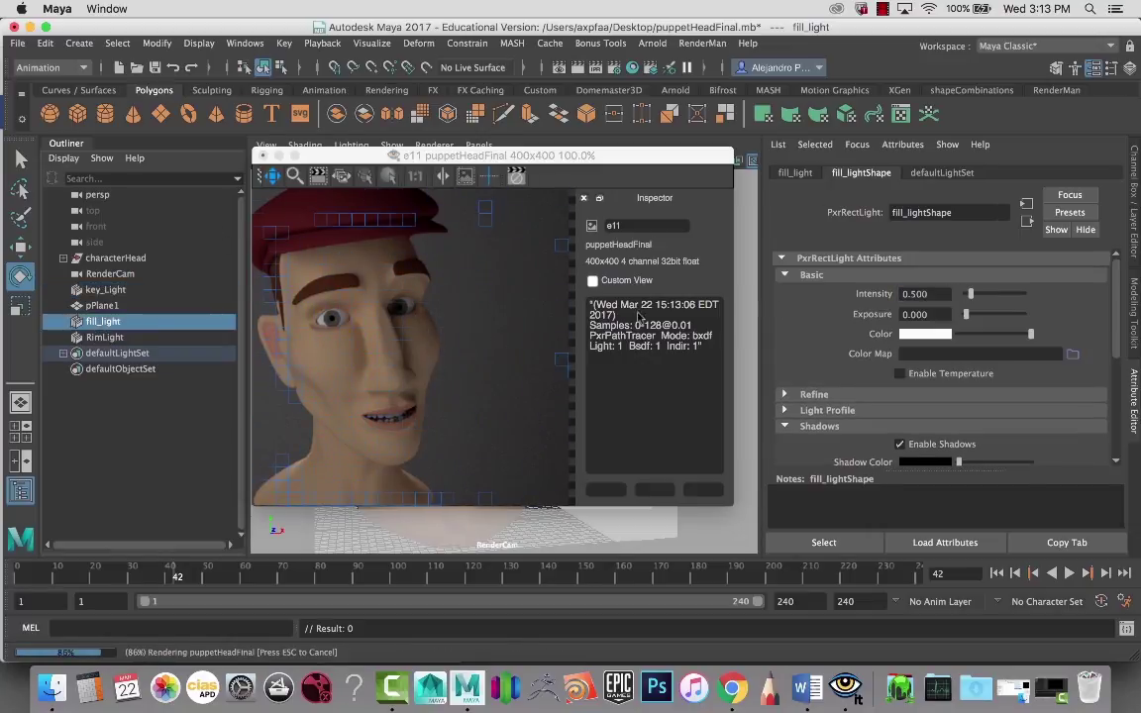
{"action": "left_click_drag", "start_coordinate": [931, 294], "coordinate": [873, 299]}
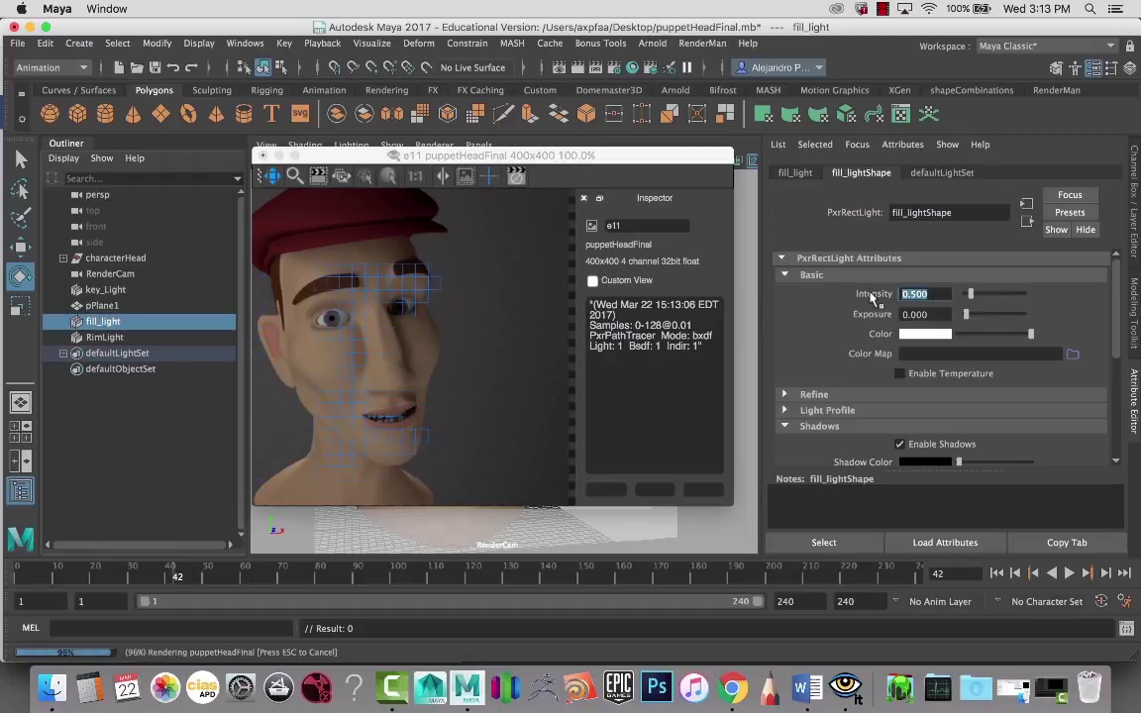
{"action": "type", "text": "."}
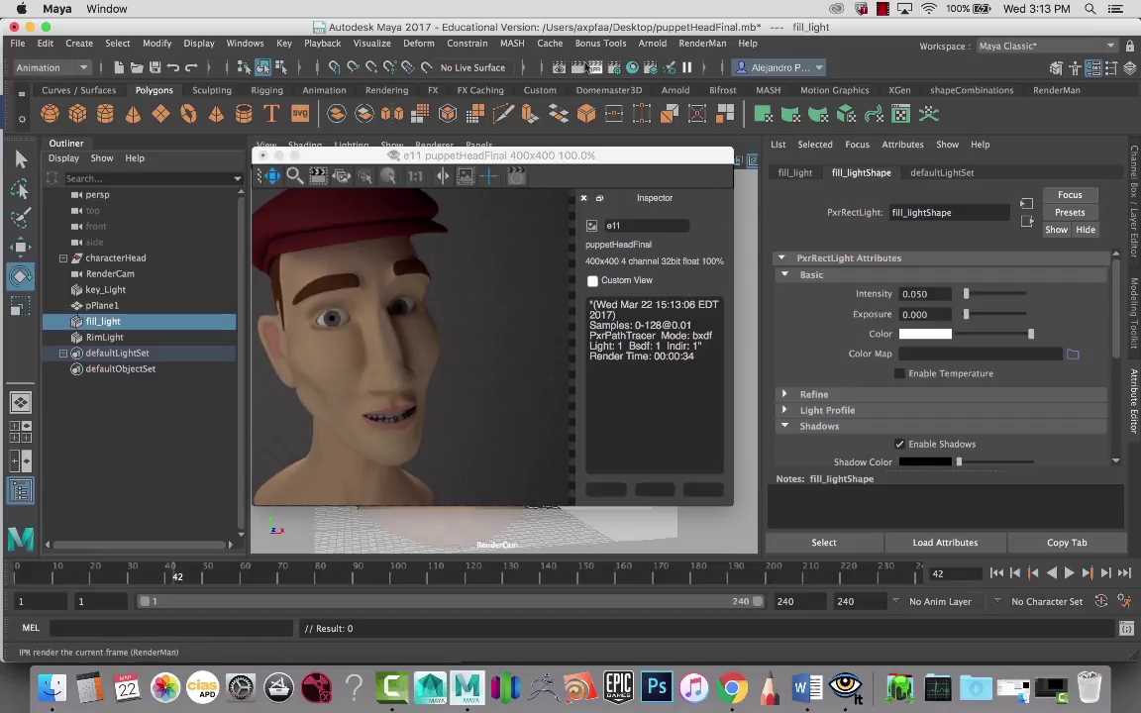
{"action": "left_click", "coordinate": [574, 71]}
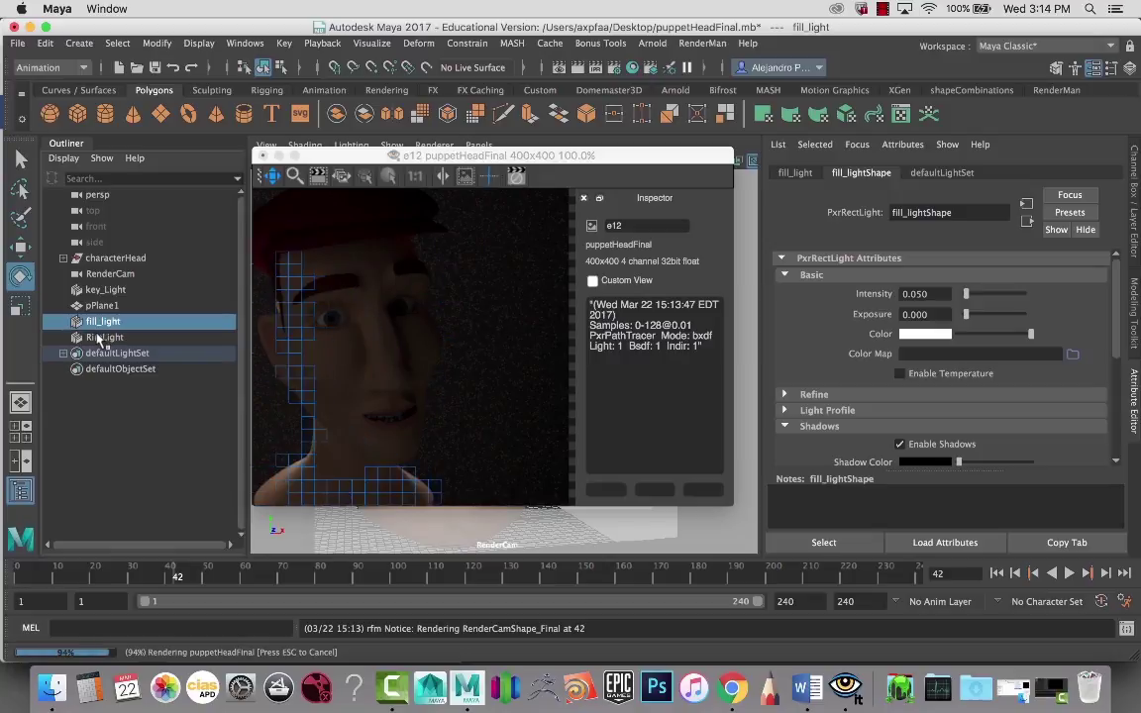
Lower key_Light's intensity to 0.075 and render the current frame again
{"action": "double_click", "coordinate": [149, 289]}
{"action": "key", "text": "Return"}
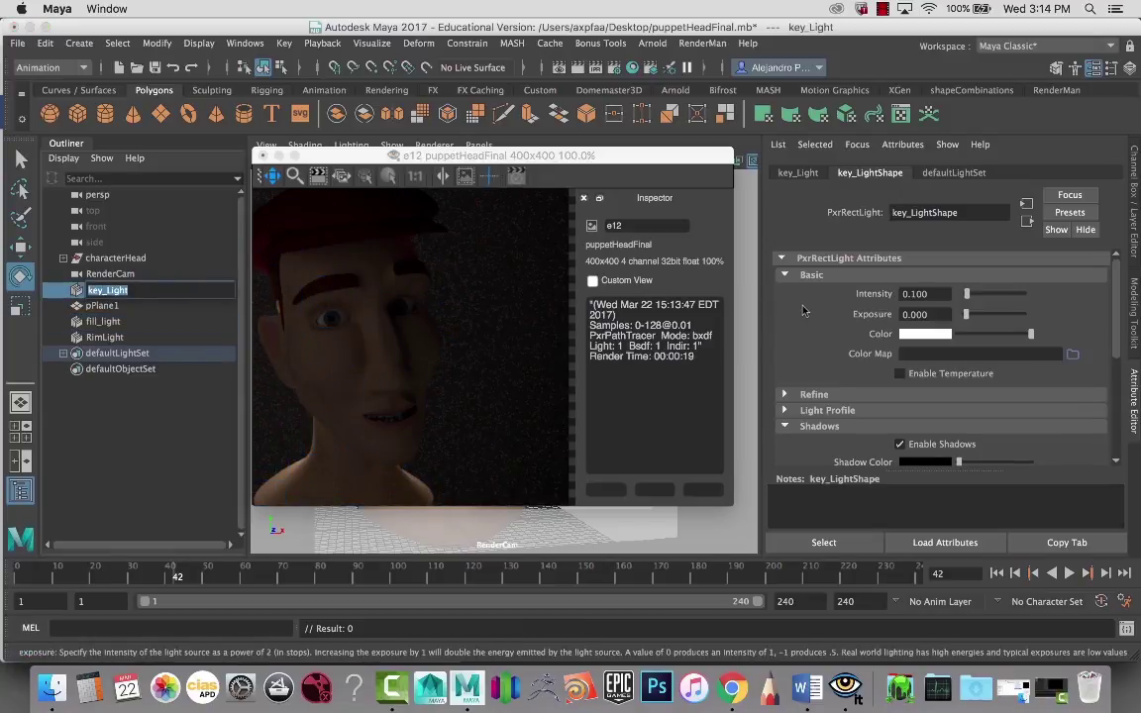
{"action": "left_click", "coordinate": [913, 293]}
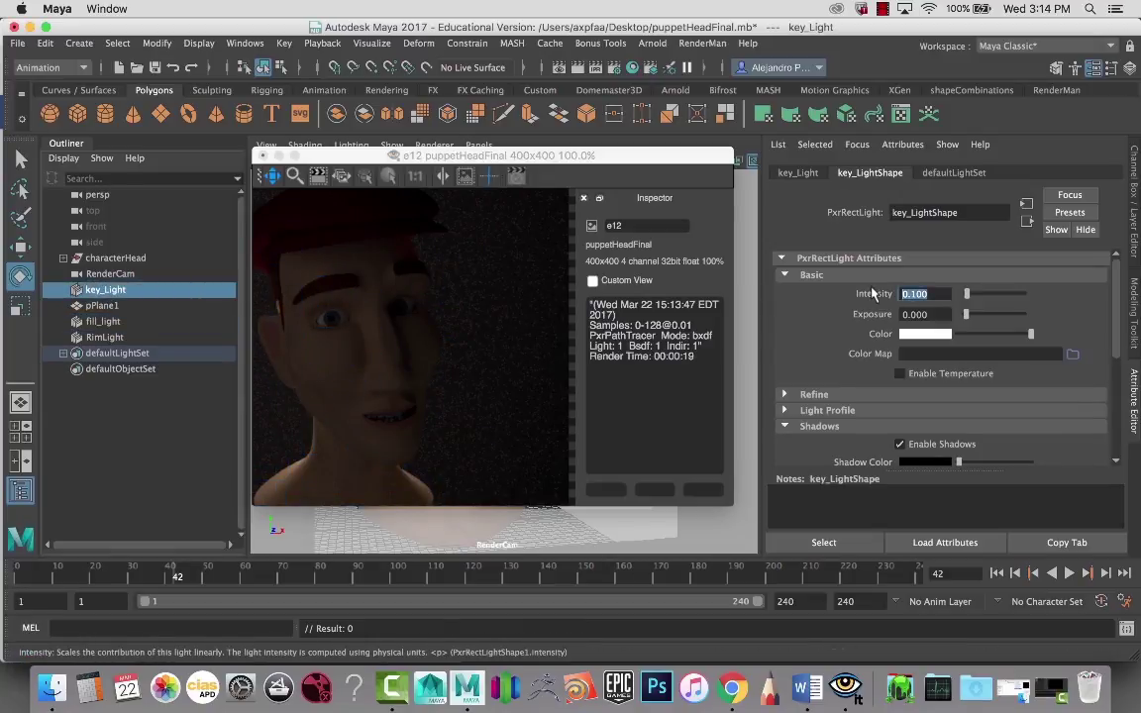
{"action": "type", "text": ".075"}
{"action": "key", "text": "Return"}
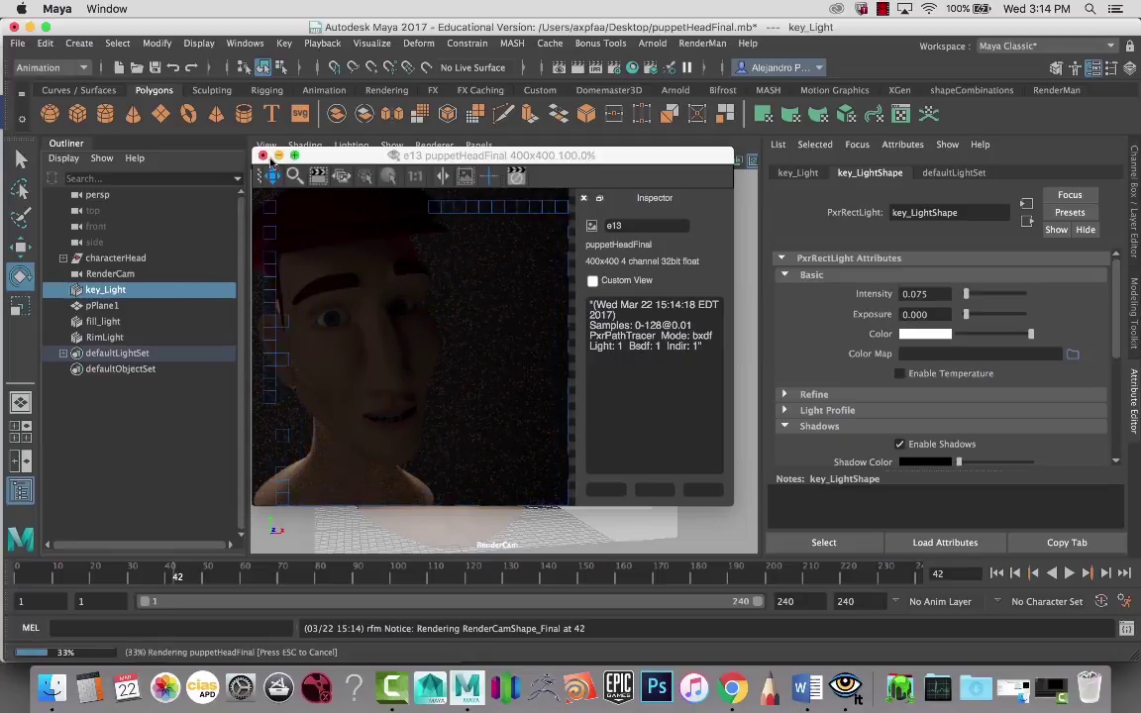
Close the render window, select fill_light in the perspective view and set its Rotate X to 0
{"action": "left_click", "coordinate": [263, 156]}
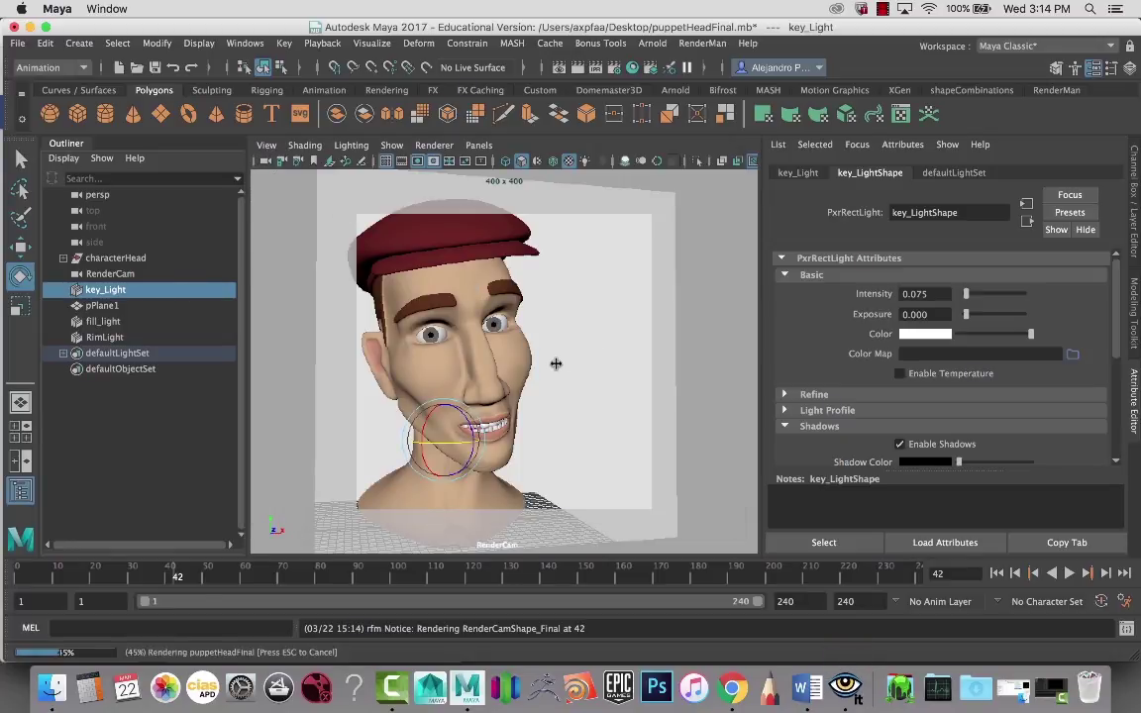
{"action": "key", "text": "space"}
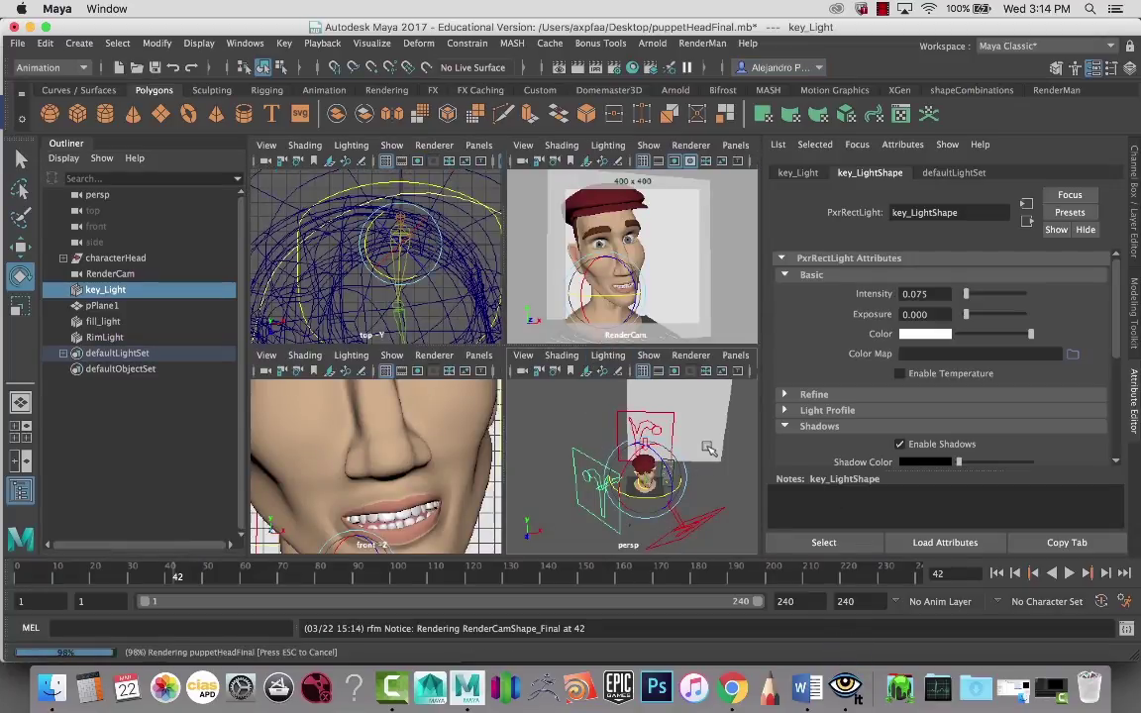
{"action": "key", "text": "space"}
{"action": "left_click_drag", "start_coordinate": [637, 416], "coordinate": [675, 452], "text": "alt"}
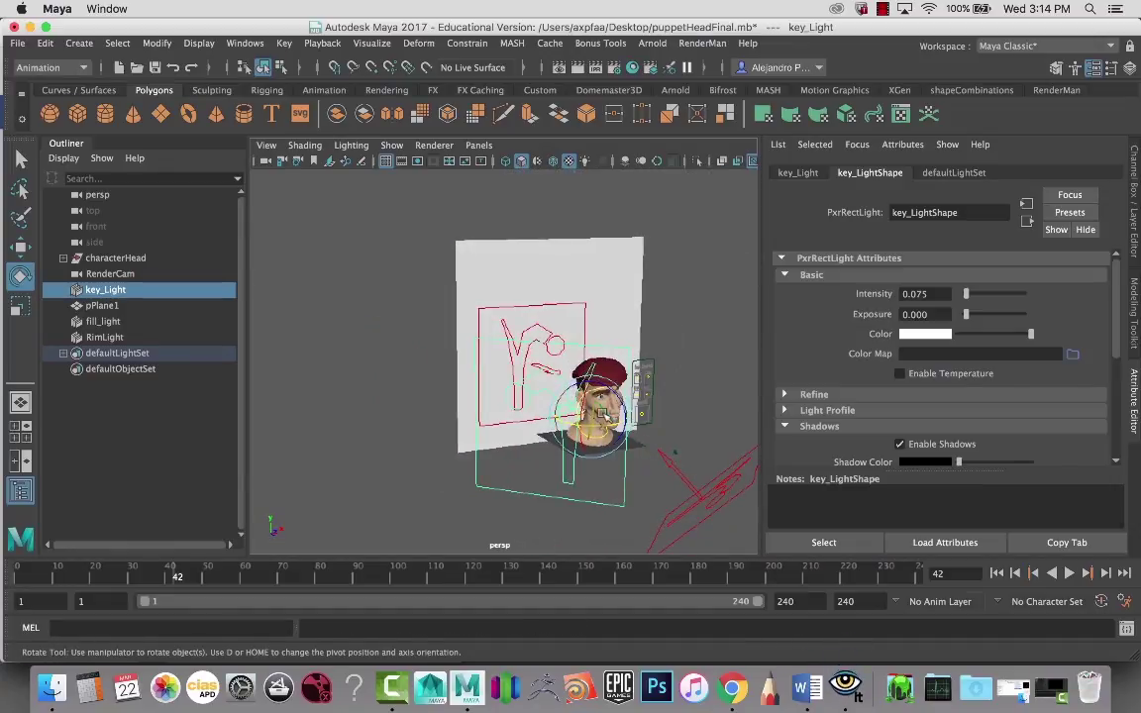
{"action": "left_click", "coordinate": [737, 495]}
{"action": "left_click", "coordinate": [661, 497]}
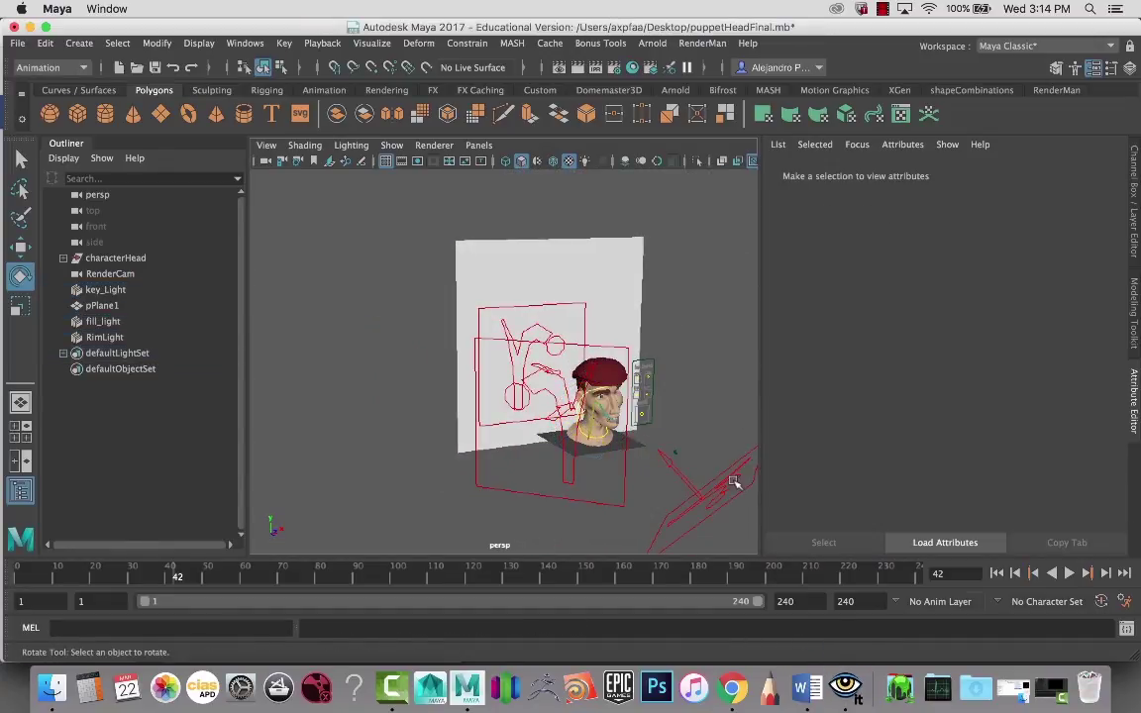
{"action": "left_click", "coordinate": [734, 482]}
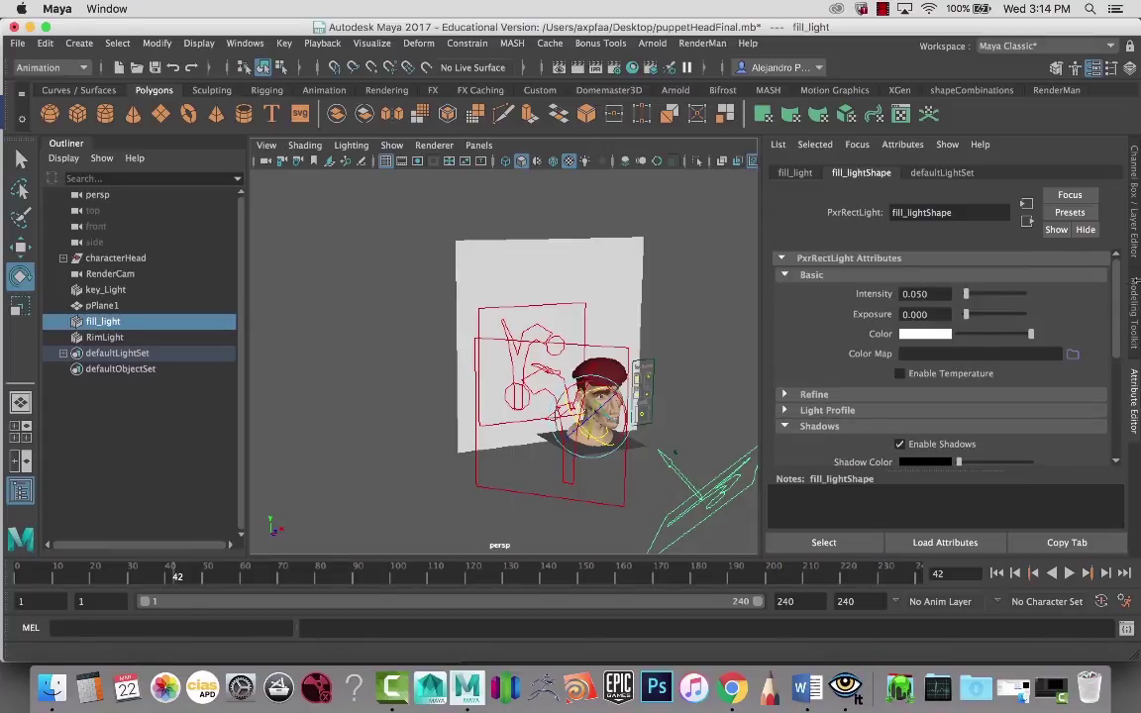
{"action": "left_click", "coordinate": [1137, 202]}
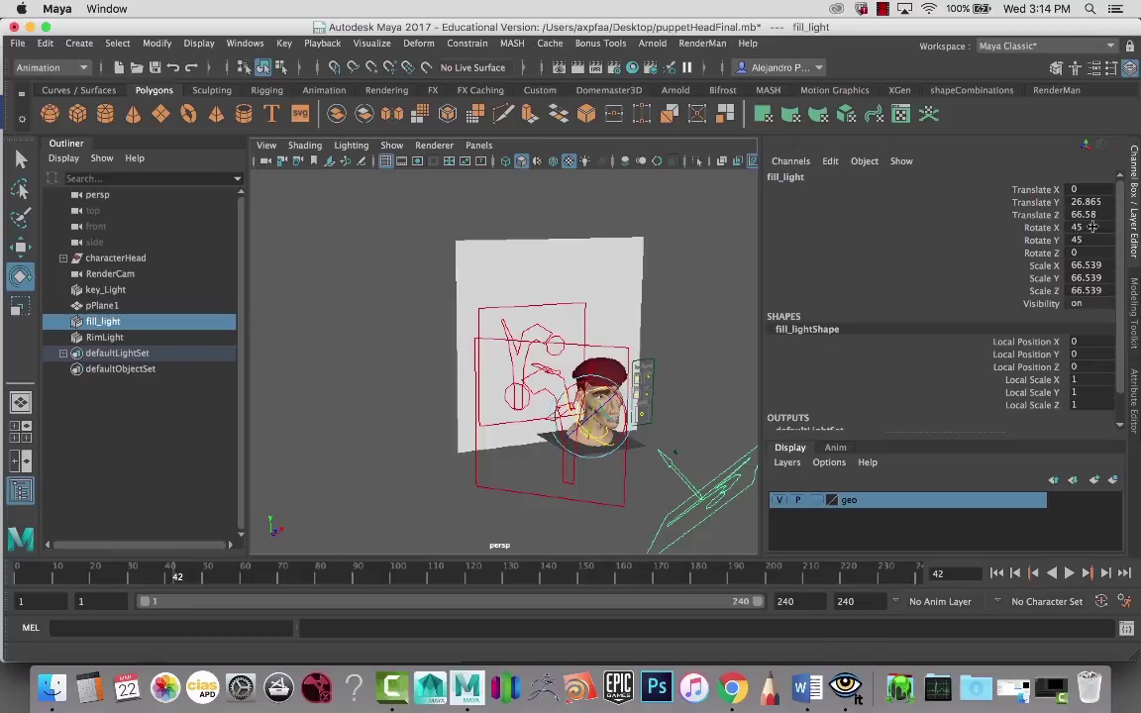
{"action": "double_click", "coordinate": [1078, 227]}
{"action": "type", "text": "0"}
{"action": "key", "text": "Return"}
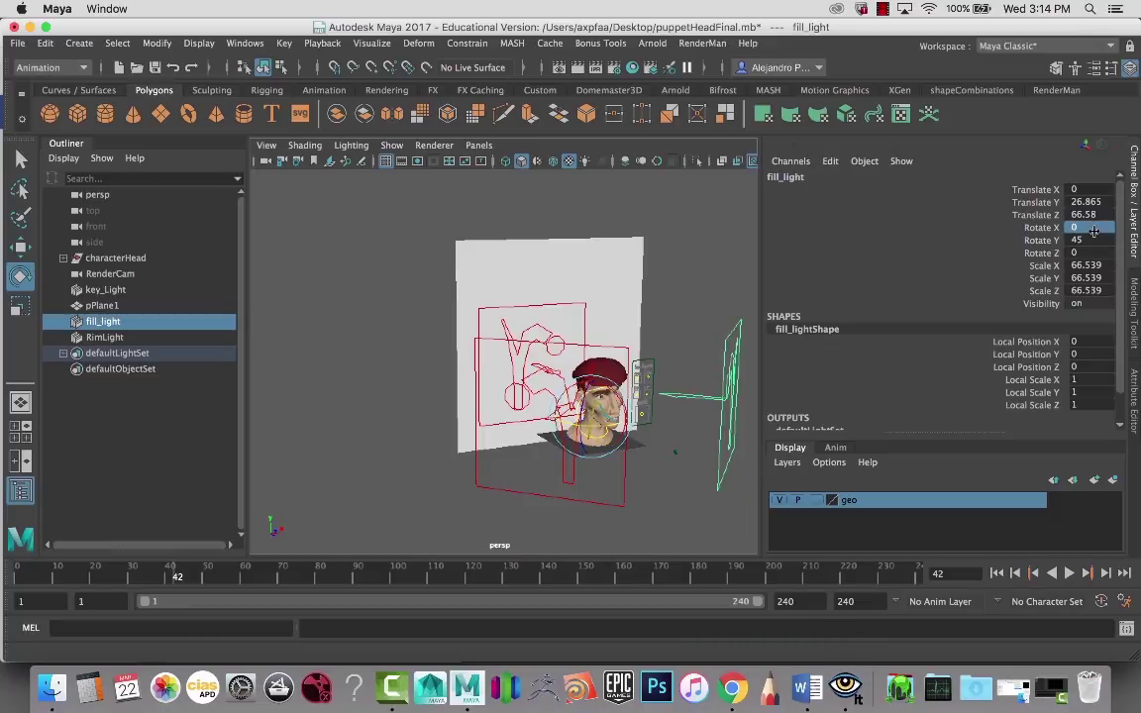
Duplicate key_Light and rename the copy environmentLight
{"action": "left_click", "coordinate": [552, 511]}
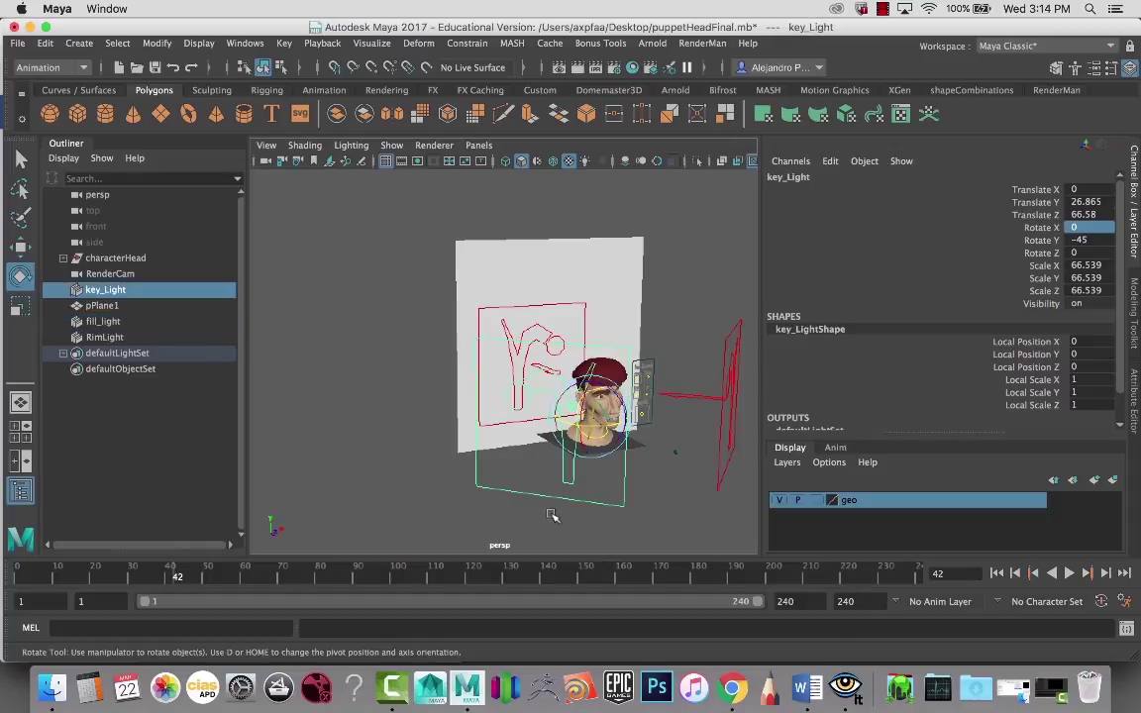
{"action": "middle_click_drag", "start_coordinate": [551, 493], "coordinate": [558, 526], "text": "alt"}
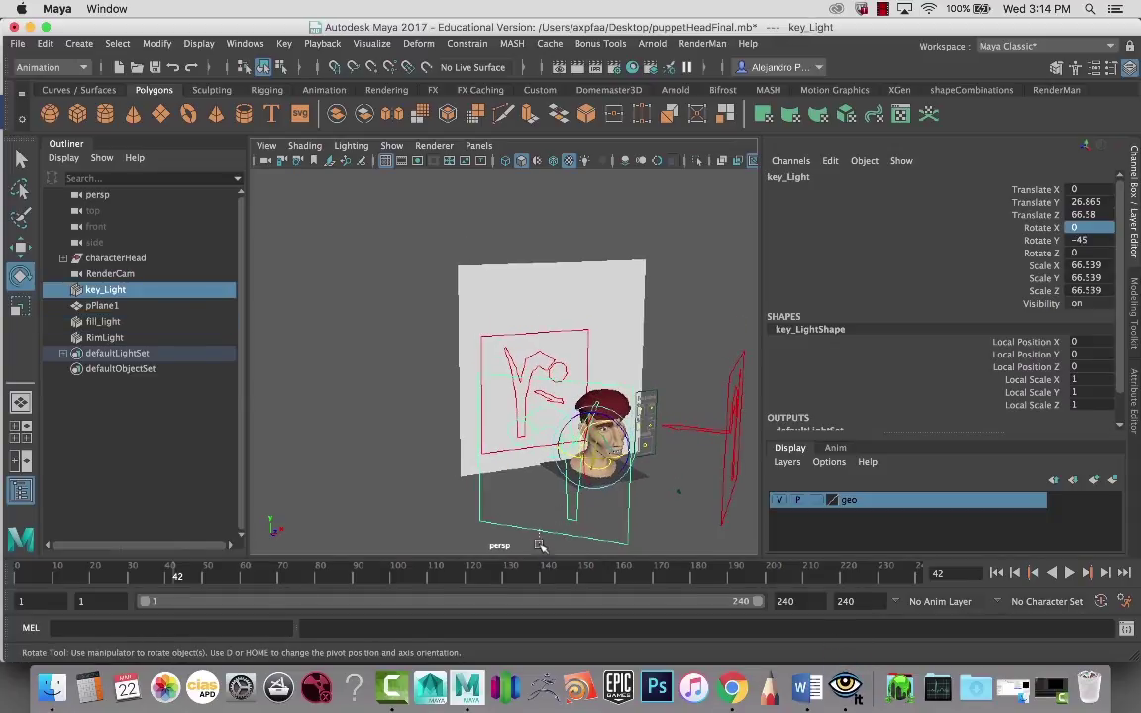
{"action": "key", "text": "ctrl+d"}
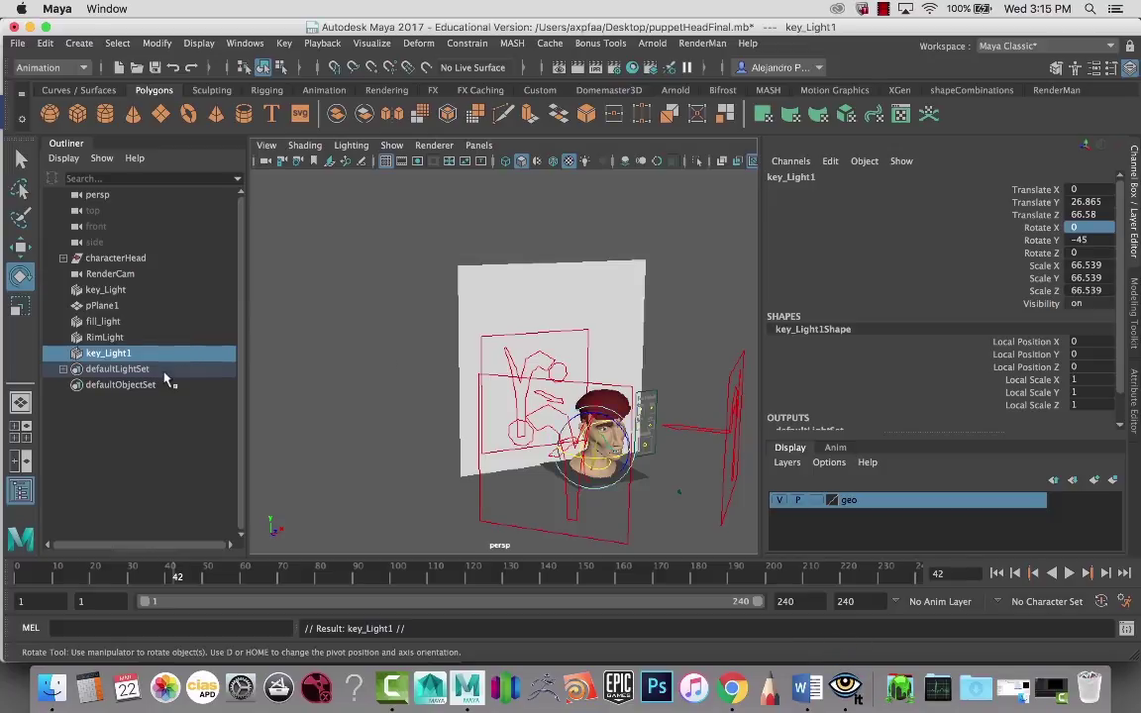
{"action": "double_click", "coordinate": [145, 355]}
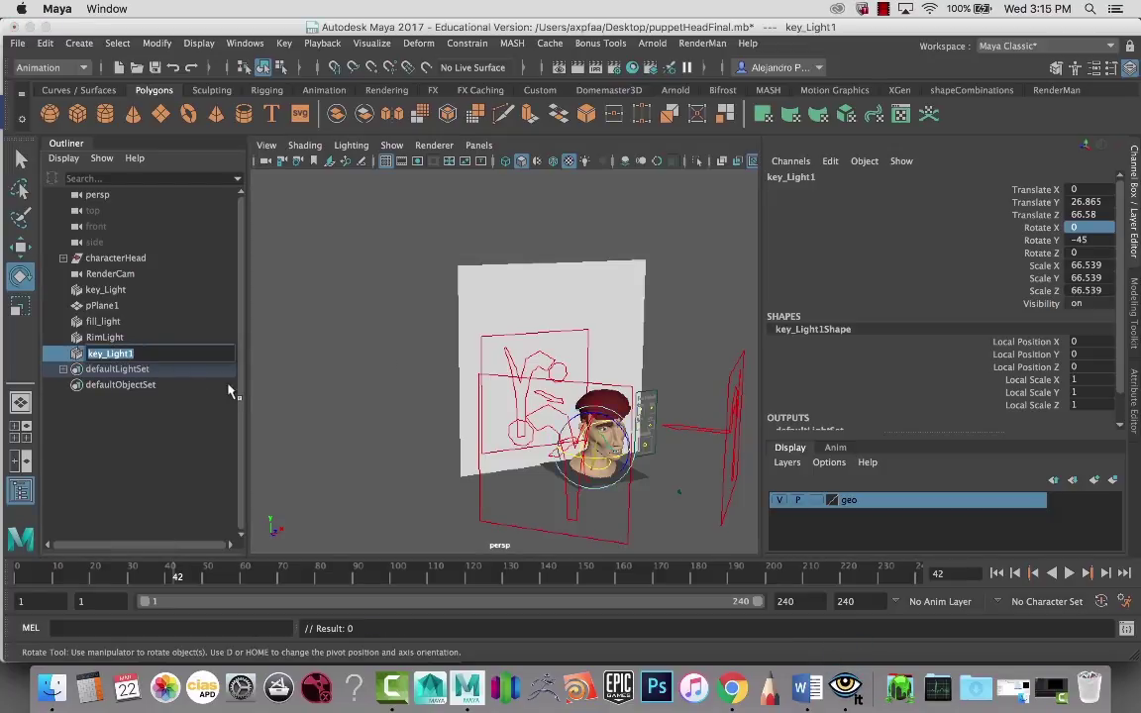
{"action": "type", "text": "environmentLight"}
{"action": "key", "text": "Return"}
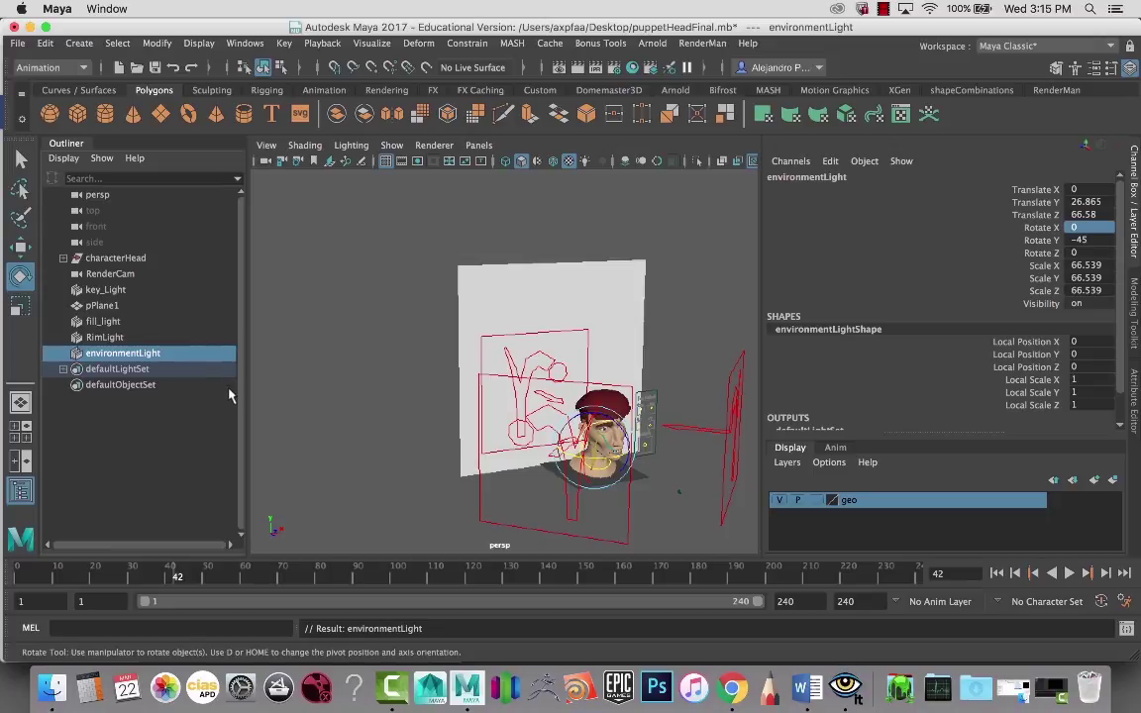
Move environmentLight up and back behind the head near the backdrop, to about X -12.7, Y 45.8, Z -39.1
{"action": "key", "text": "w"}
{"action": "left_click_drag", "start_coordinate": [407, 379], "coordinate": [503, 487], "text": "alt"}
{"action": "left_click_drag", "start_coordinate": [582, 406], "coordinate": [346, 301]}
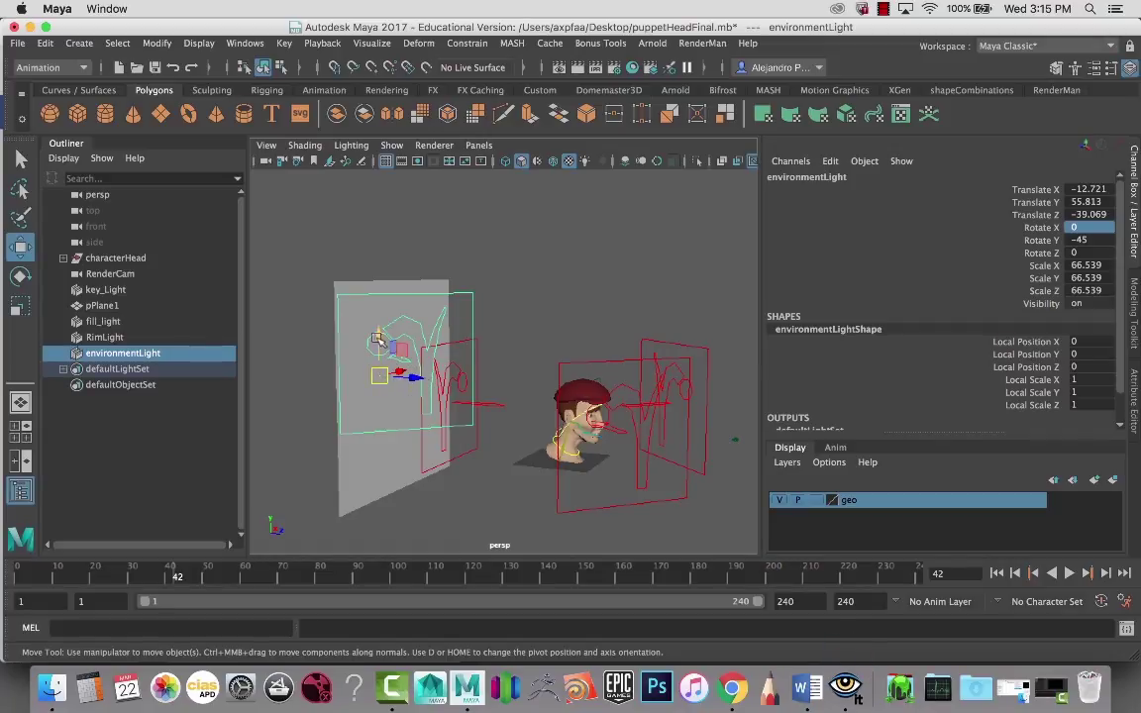
{"action": "left_click_drag", "start_coordinate": [377, 337], "coordinate": [336, 401]}
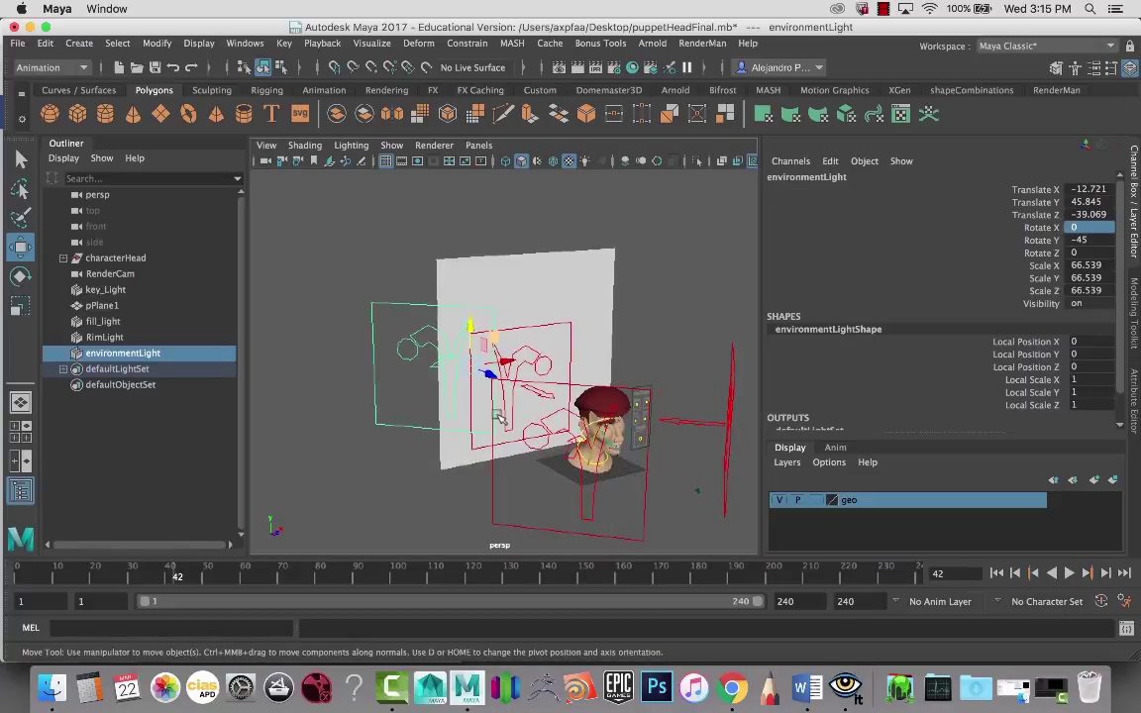
Set environmentLight's intensity to 1 and render the current frame through RenderCam, keeping the existing render session open
{"action": "left_click", "coordinate": [1135, 392]}
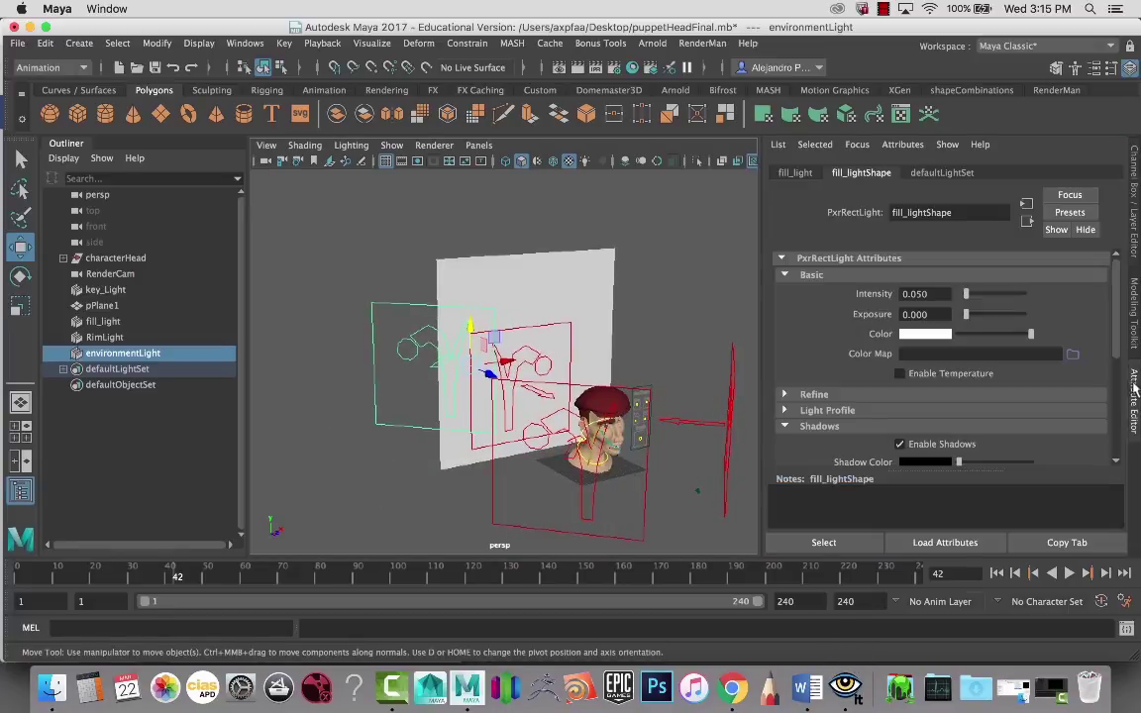
{"action": "type", "text": "1"}
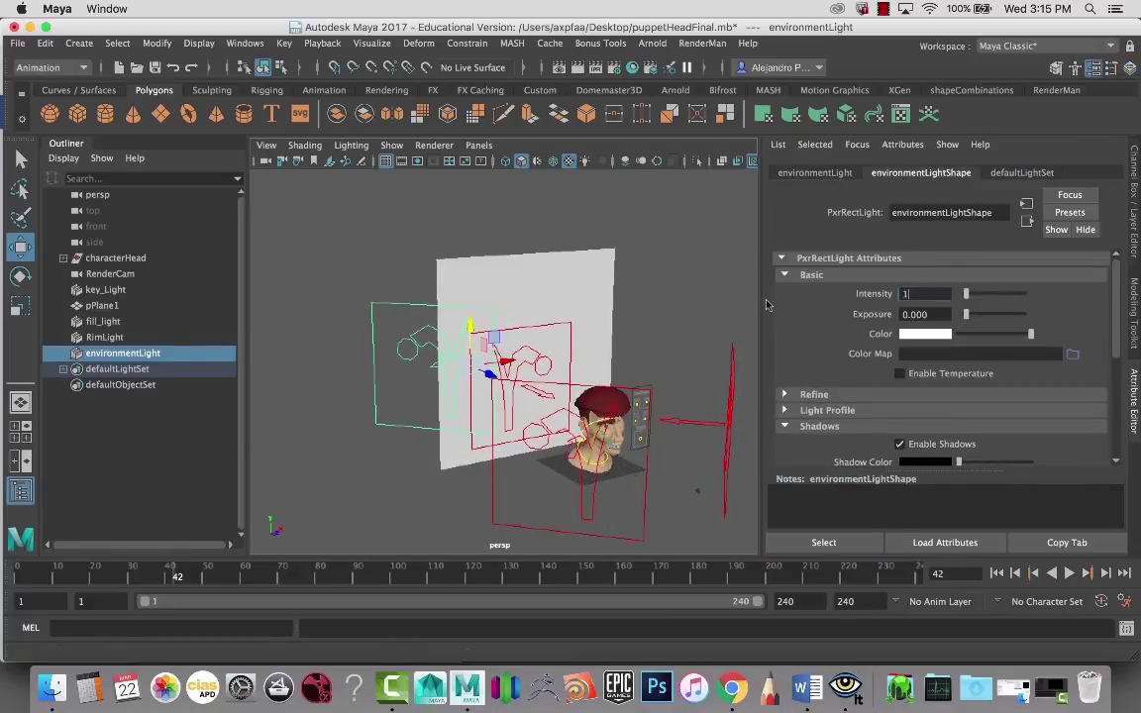
{"action": "key", "text": "Return"}
{"action": "left_click_drag", "start_coordinate": [654, 338], "coordinate": [570, 374], "text": "alt"}
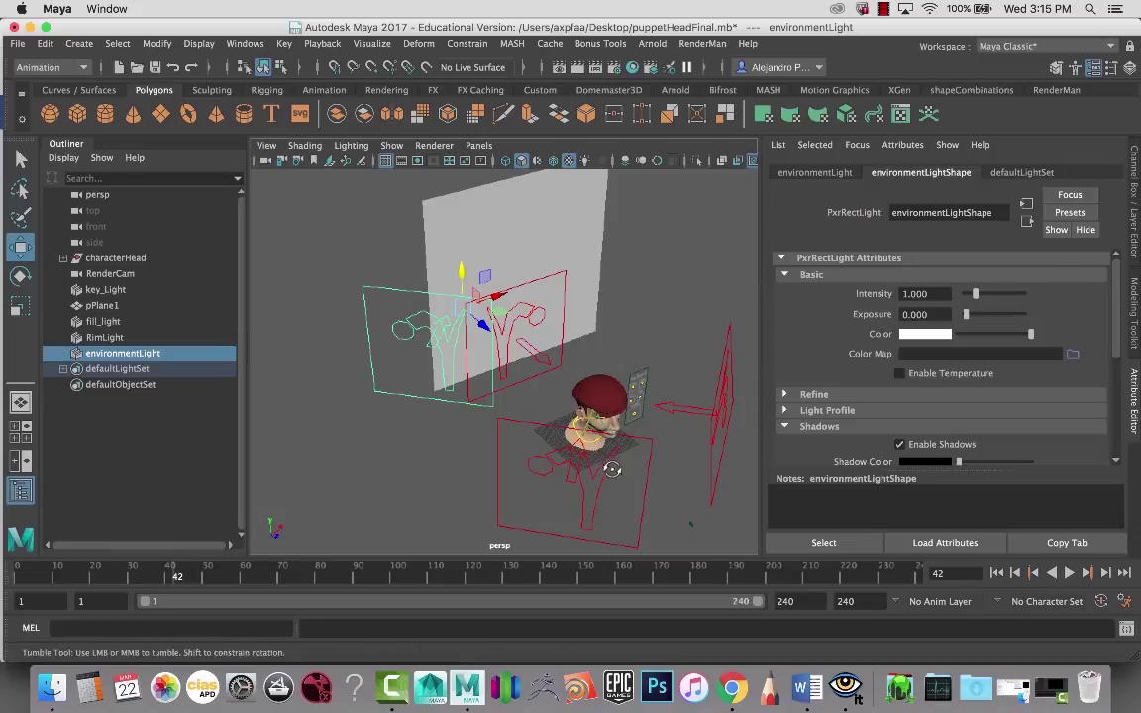
{"action": "mouse_move", "coordinate": [610, 465]}
{"action": "left_mouse_down", "text": "alt"}
{"action": "mouse_move", "coordinate": [586, 484]}
{"action": "mouse_move", "coordinate": [607, 476]}
{"action": "left_mouse_up", "text": "alt"}
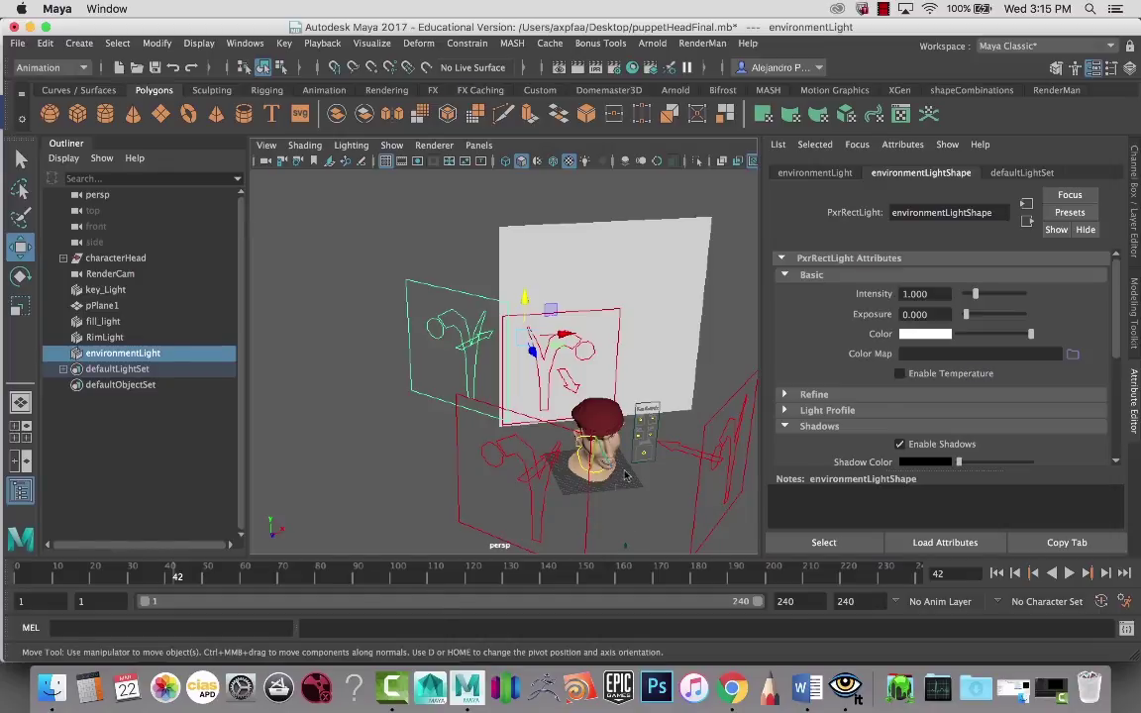
{"action": "key", "text": "space"}
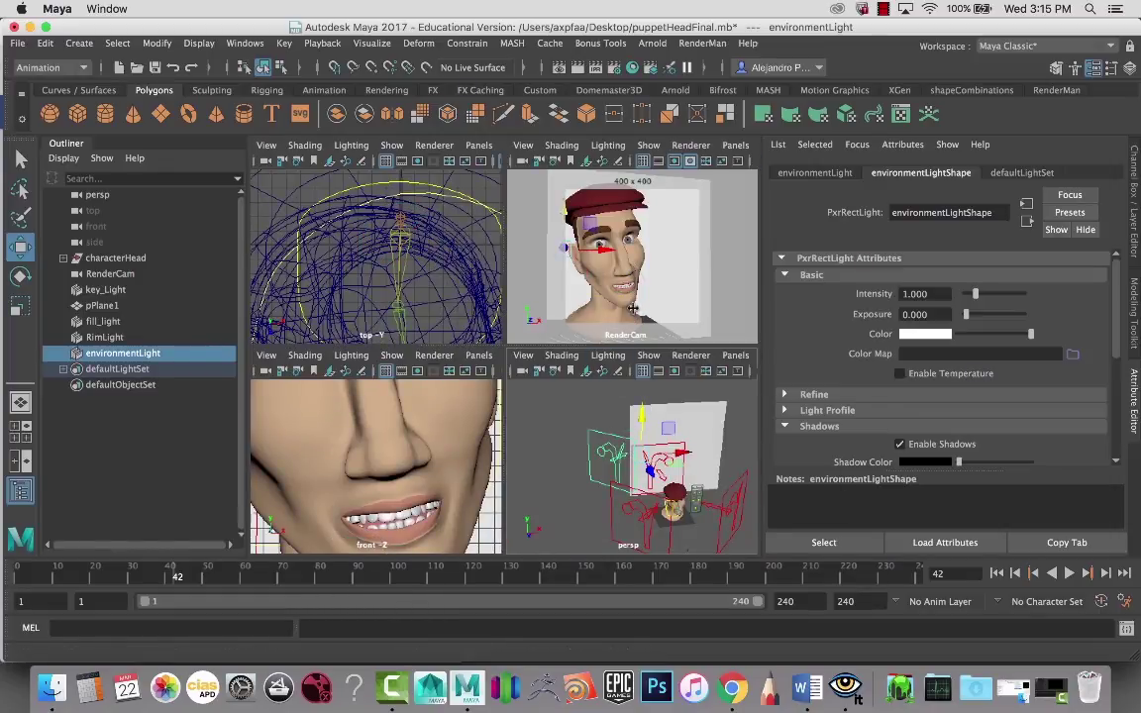
{"action": "key", "text": "space"}
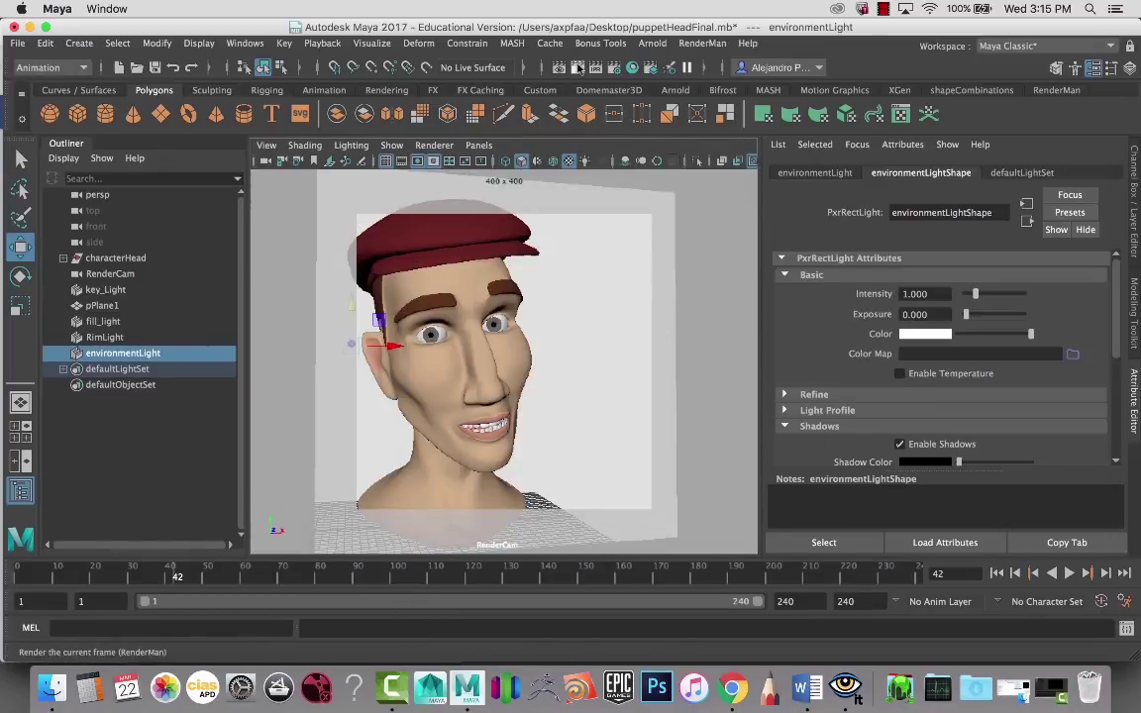
{"action": "left_click", "coordinate": [845, 687]}
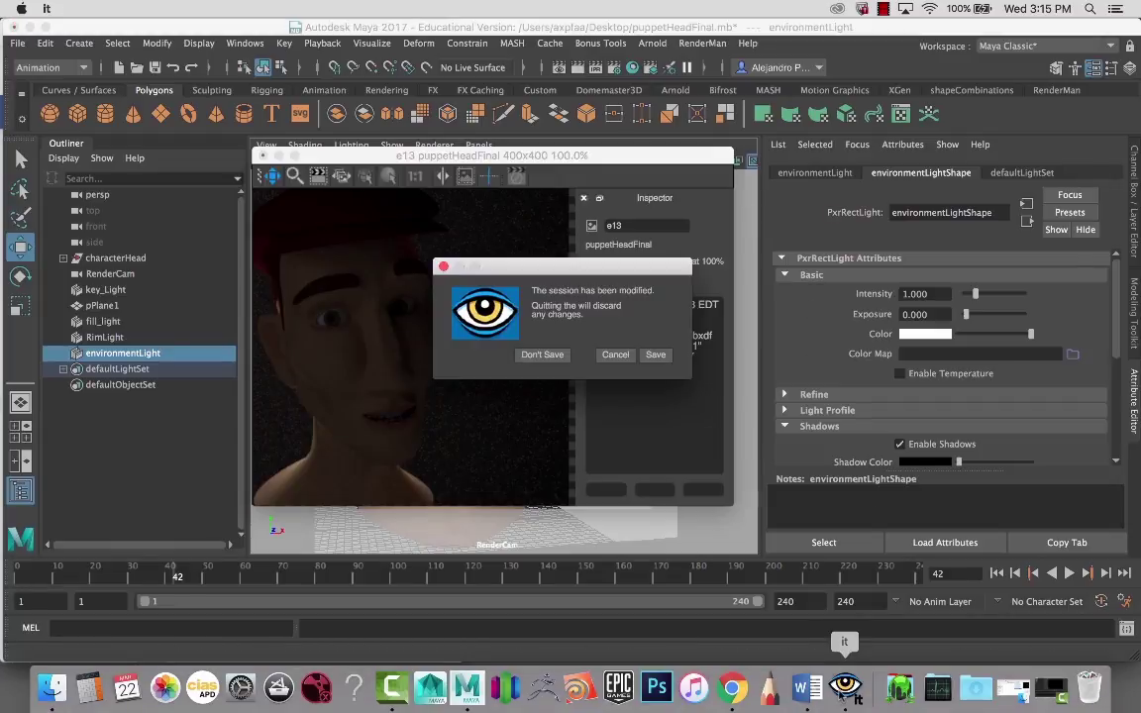
{"action": "left_click", "coordinate": [614, 355]}
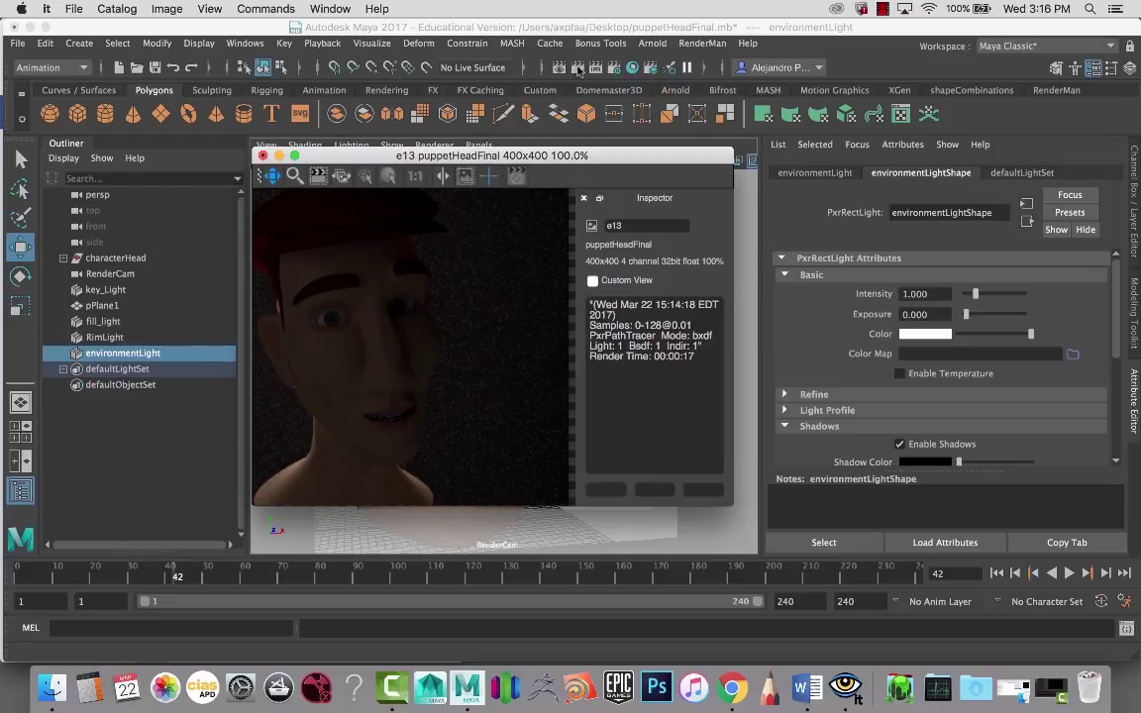
{"action": "left_click", "coordinate": [575, 90]}
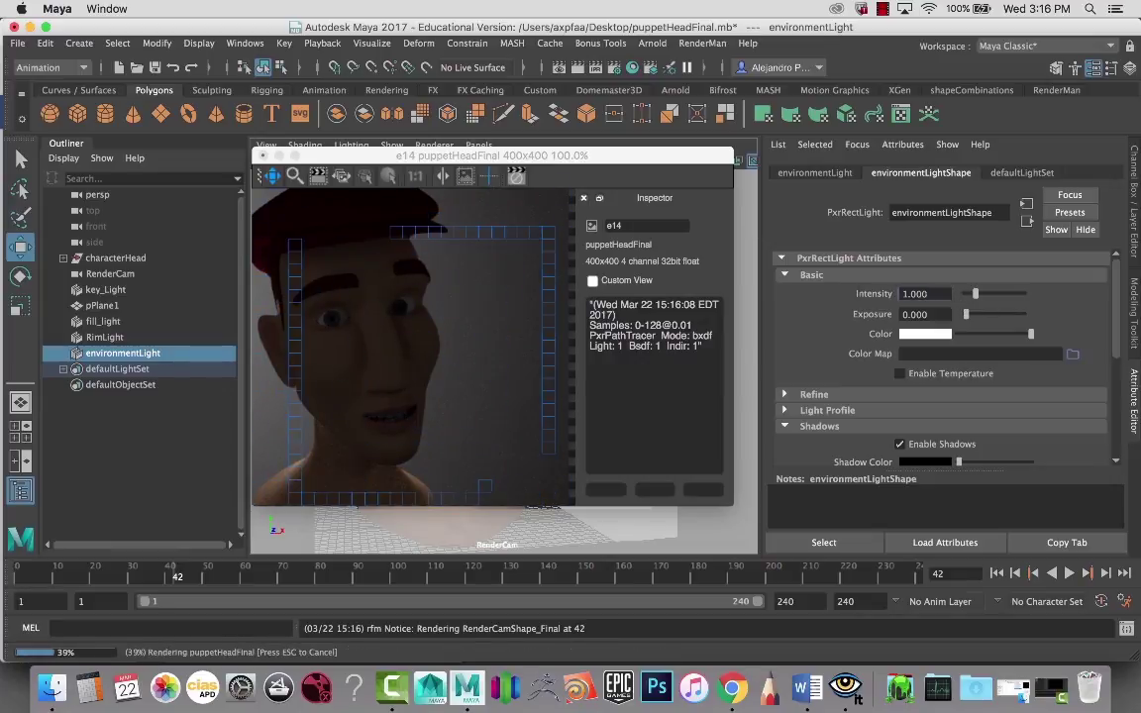
Raise environmentLight's intensity to 3
{"action": "double_click", "coordinate": [915, 294]}
{"action": "type", "text": "3"}
{"action": "key", "text": "Return"}
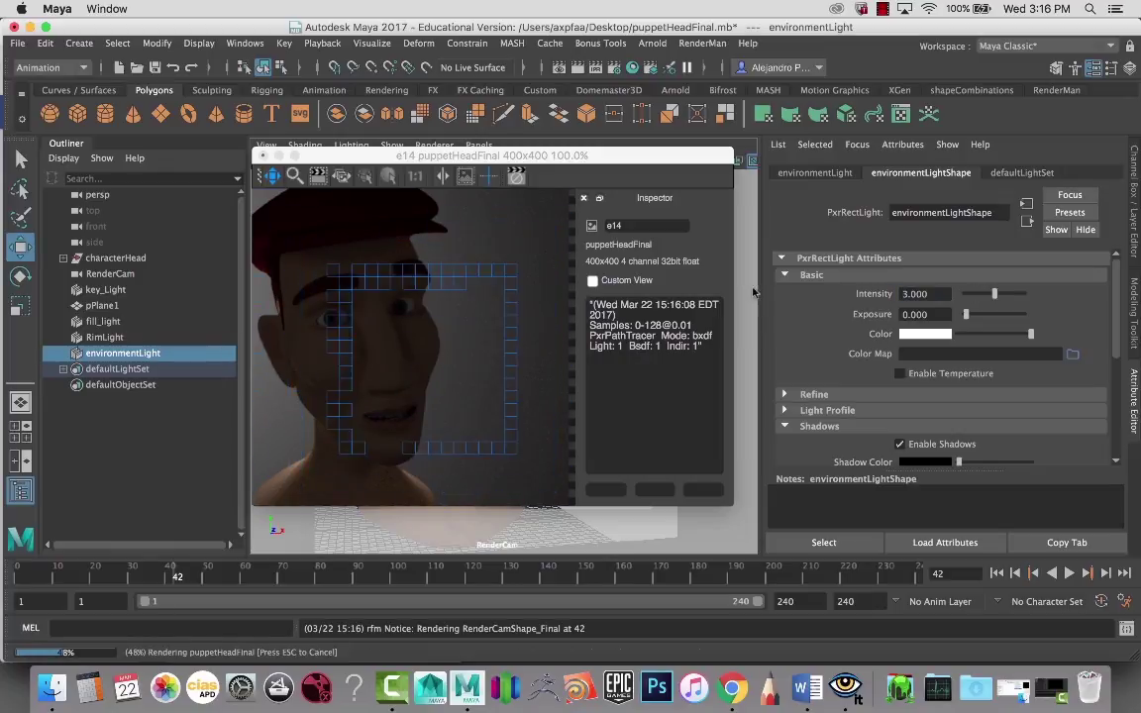